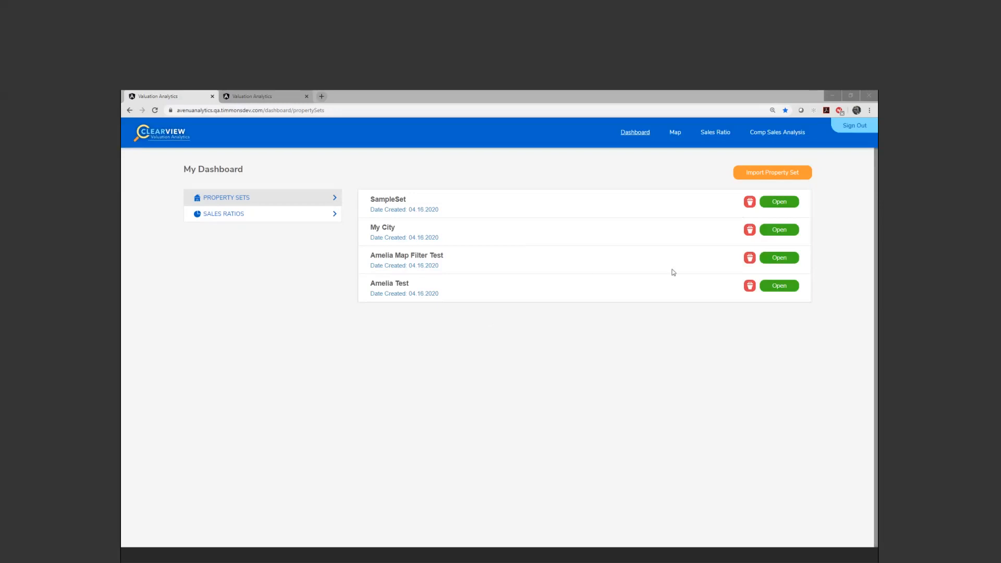
- Import the DemoSet_DOR.xlsx file as a new property set named MyTown
click(755, 179)
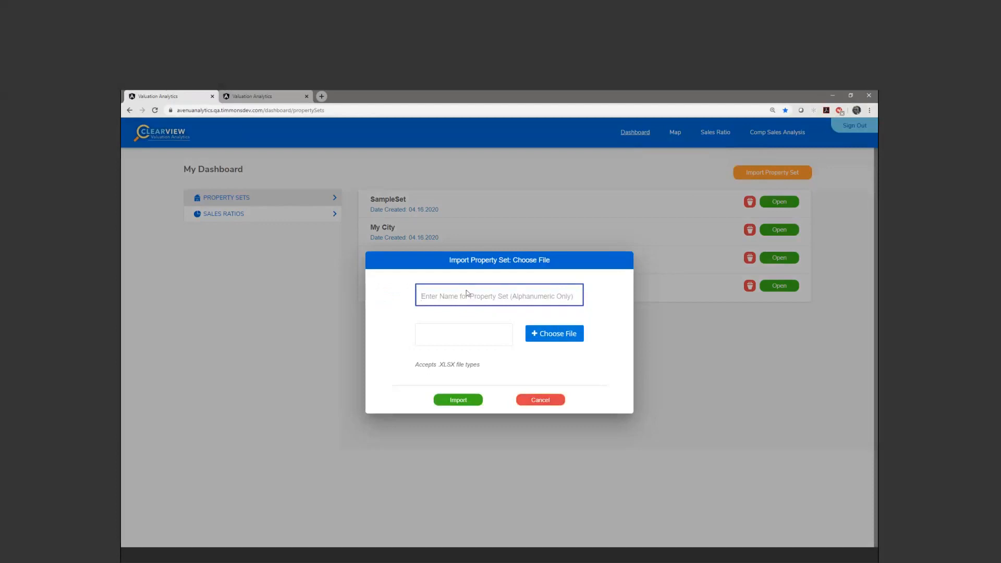
click(456, 299)
text(MyTown)
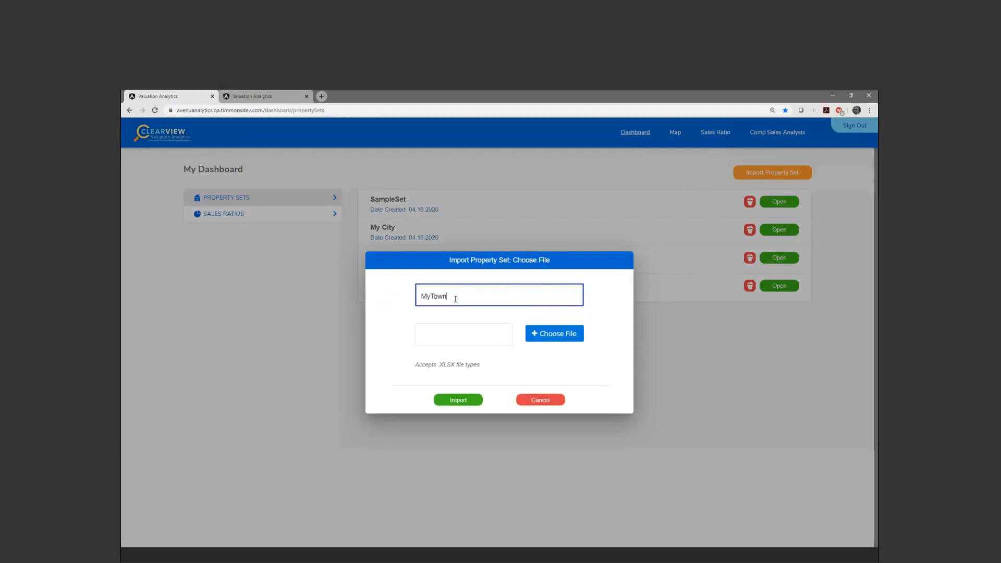
click(558, 341)
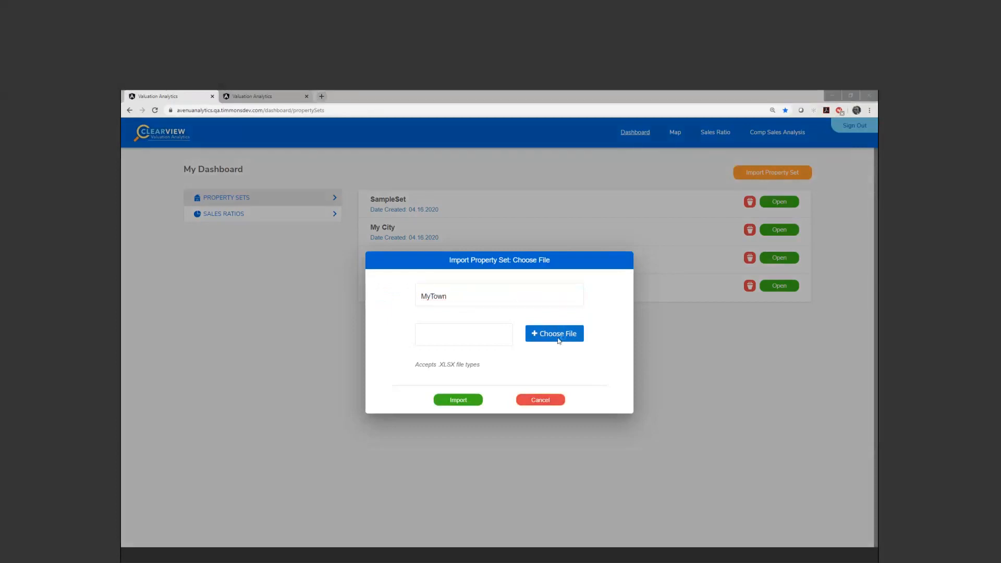
click(374, 201)
click(572, 429)
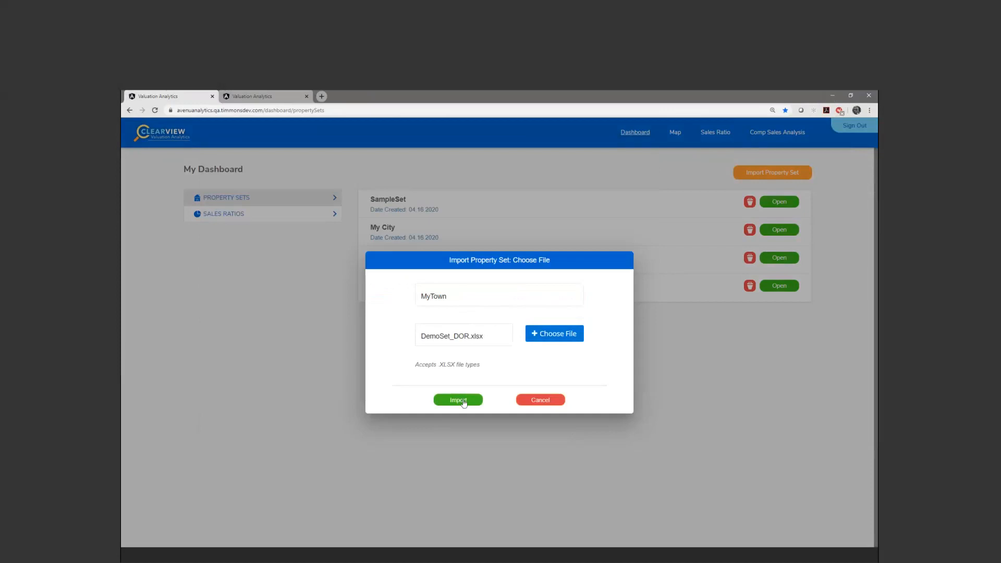
click(463, 401)
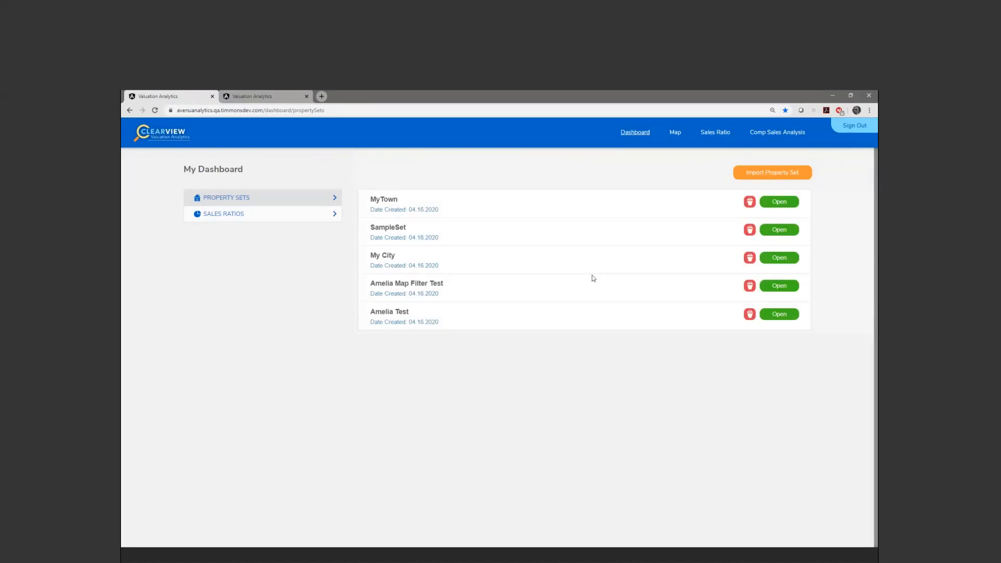
- Set up a sales ratio study using the MyTown property set and EMV year 2019
click(720, 132)
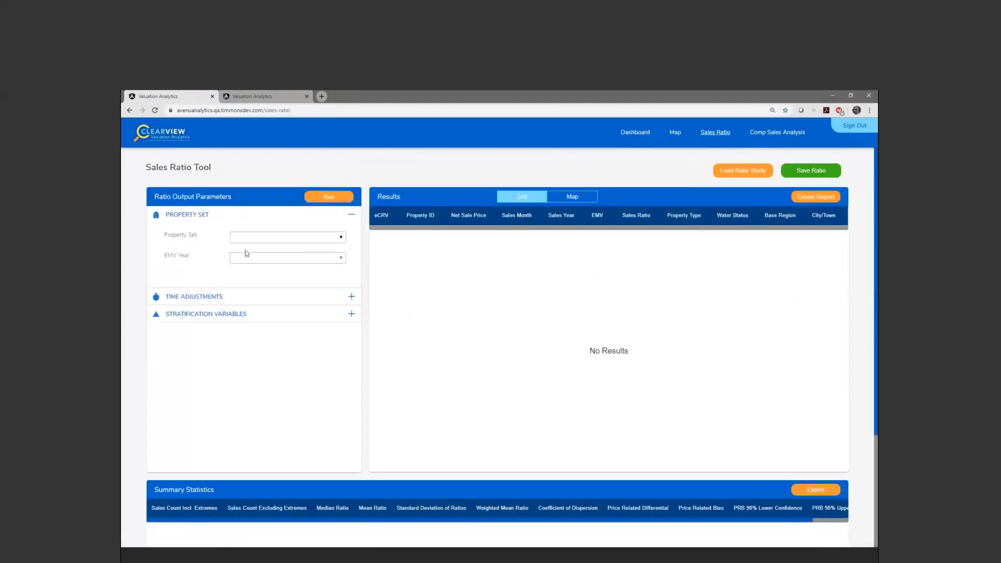
click(342, 238)
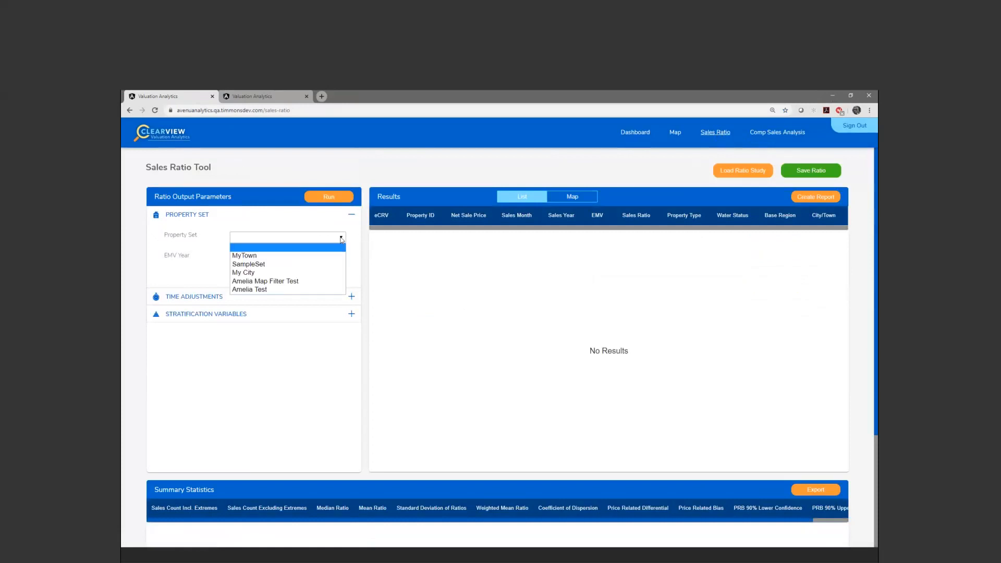
click(322, 256)
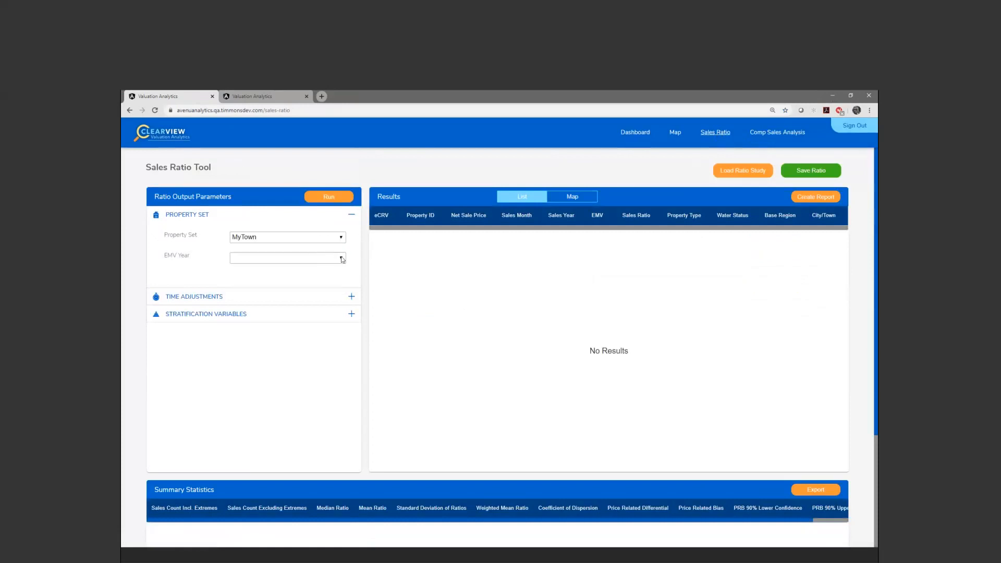
click(342, 258)
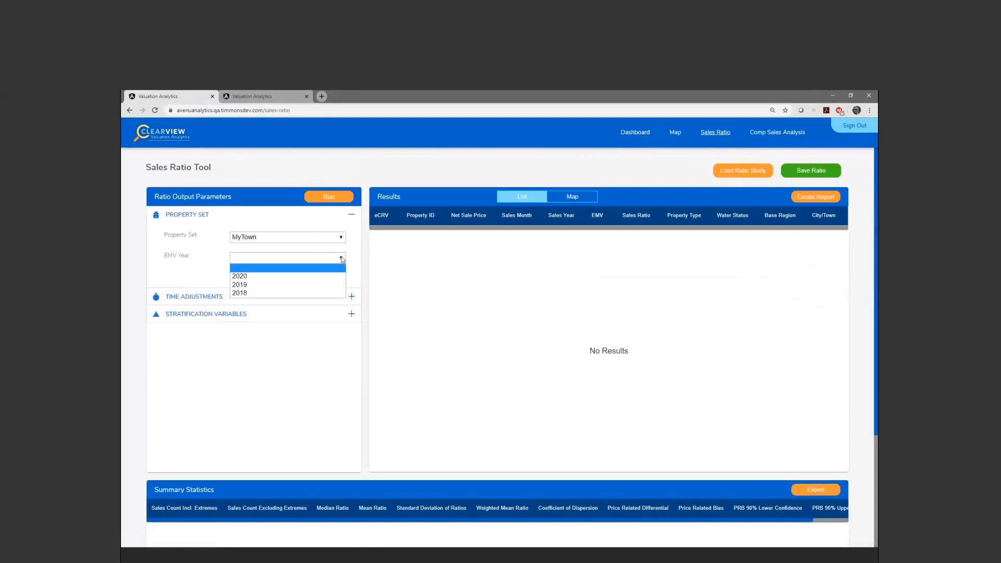
click(323, 286)
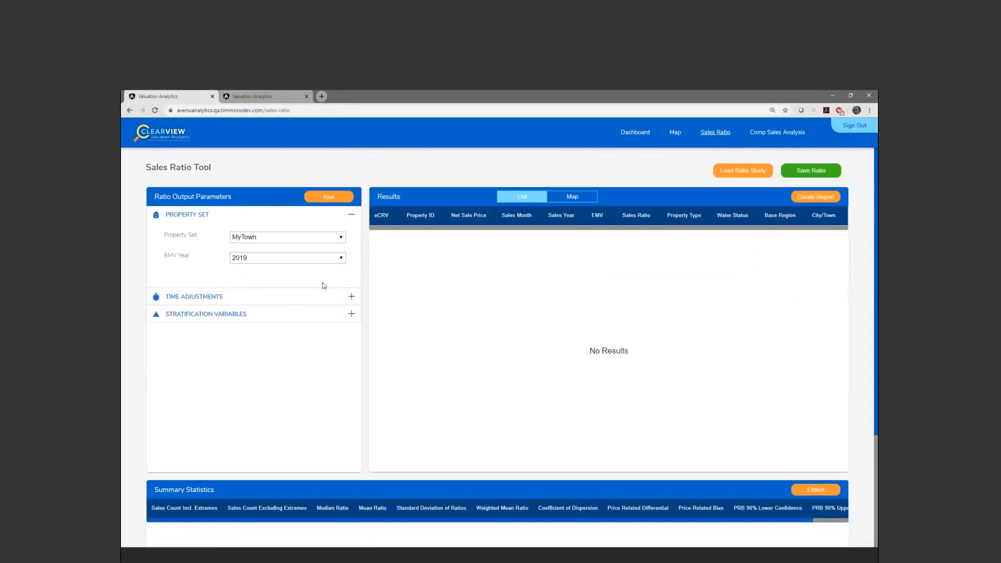
- Stratify the MyTown ratio study by City/Town first and Water Status second, and run it
click(348, 297)
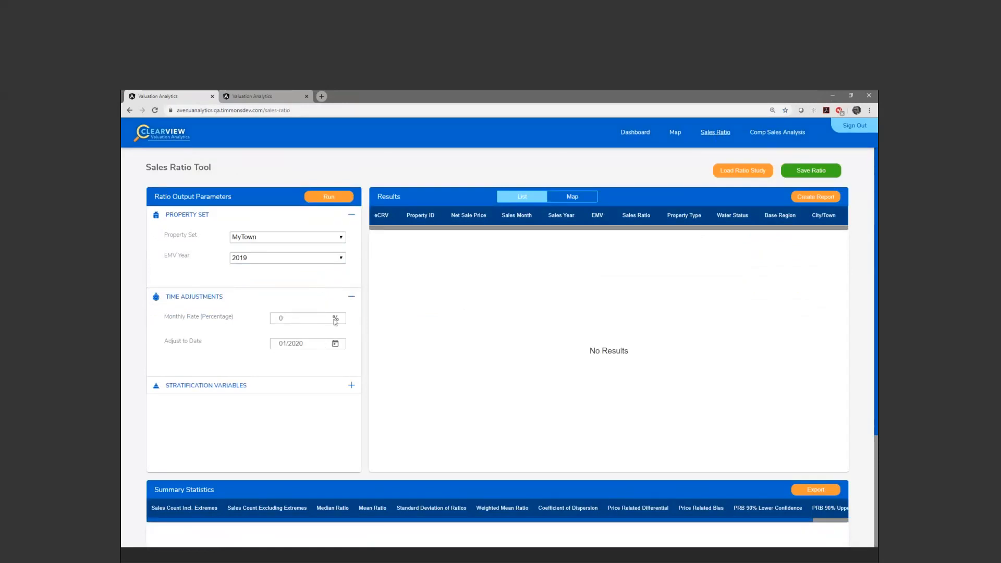
click(351, 296)
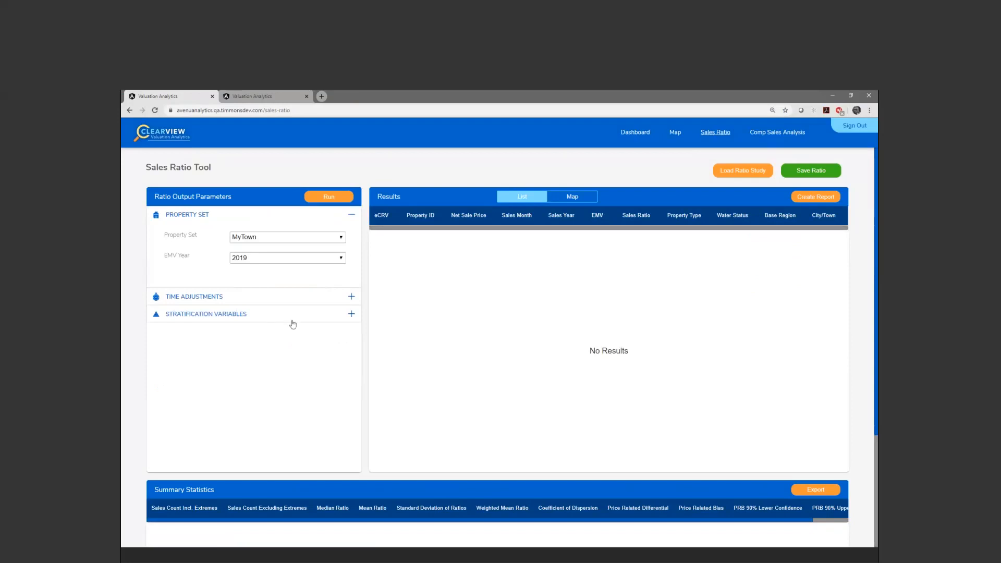
click(350, 314)
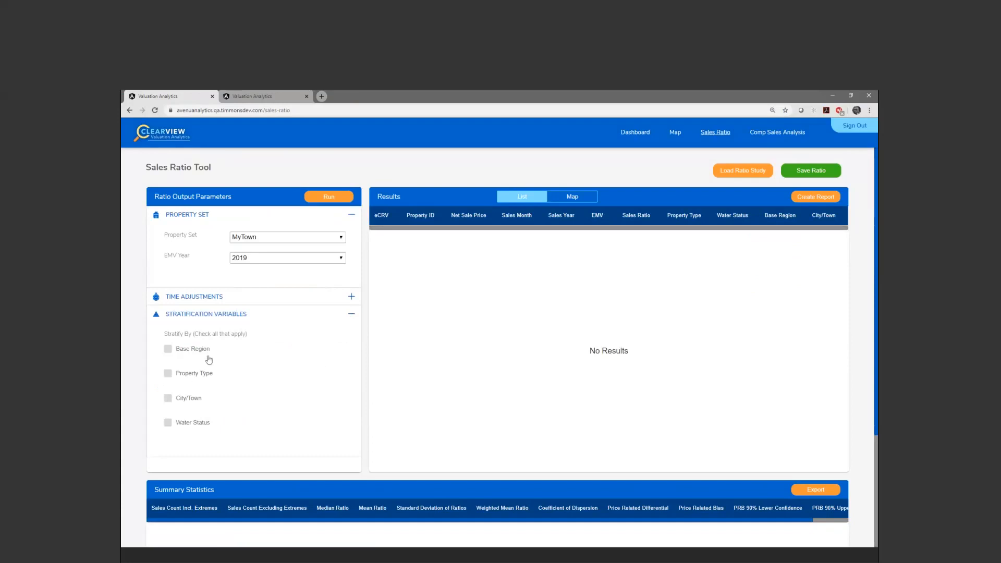
click(167, 399)
click(168, 423)
click(340, 198)
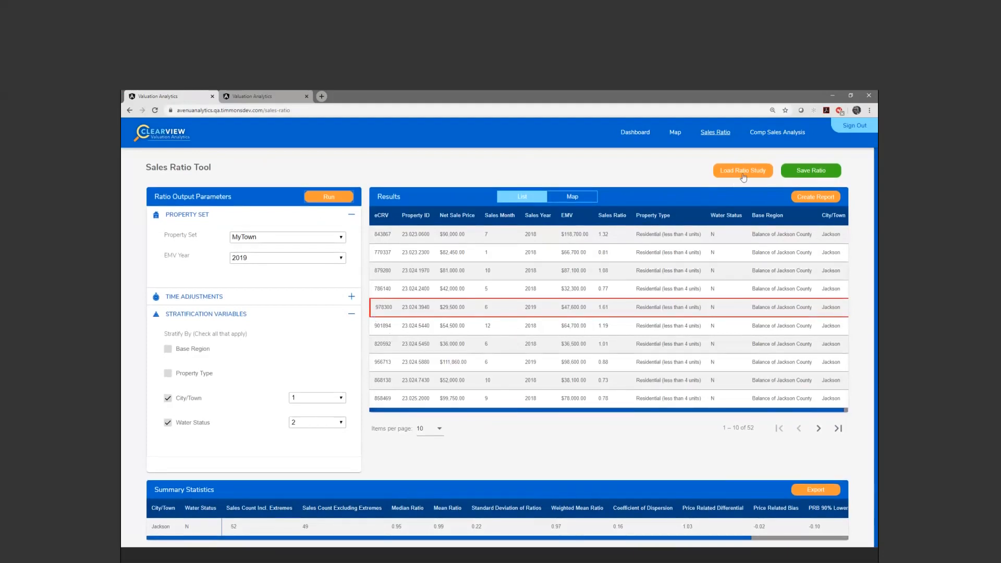
- Import the CombinedDOR2019.xlsx file from the dashboard as a property set named MyTown2
click(640, 134)
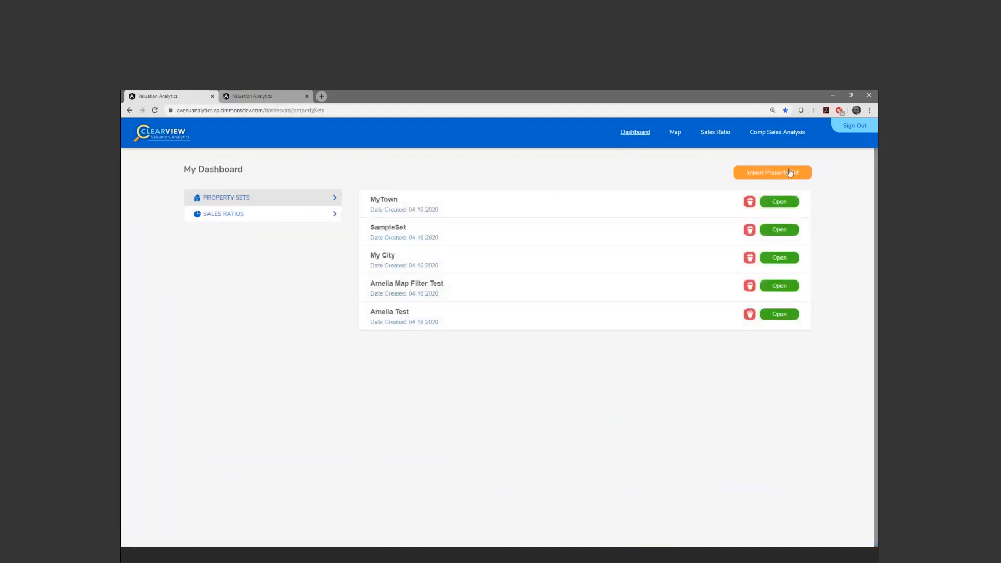
click(771, 174)
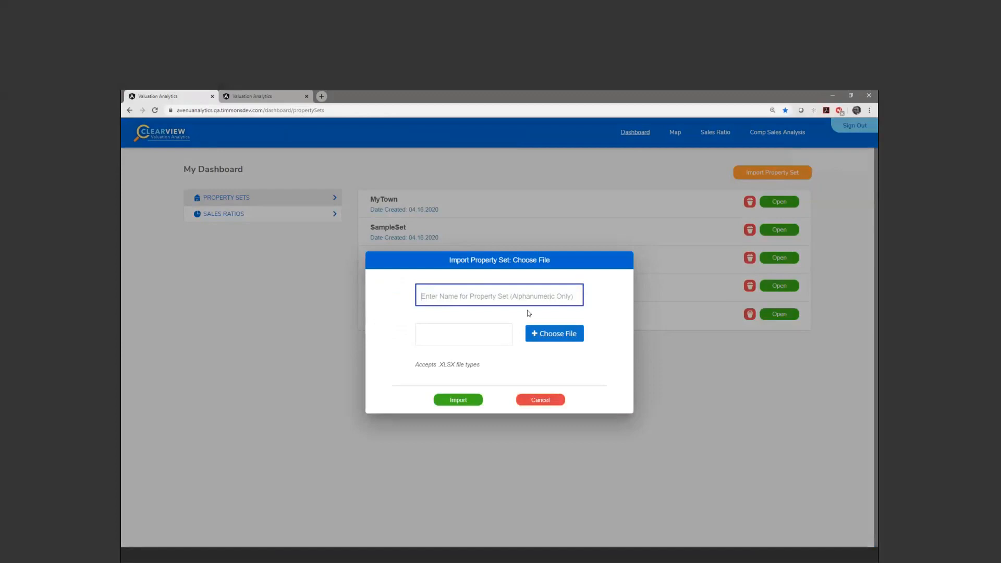
text(MyTown2)
click(560, 340)
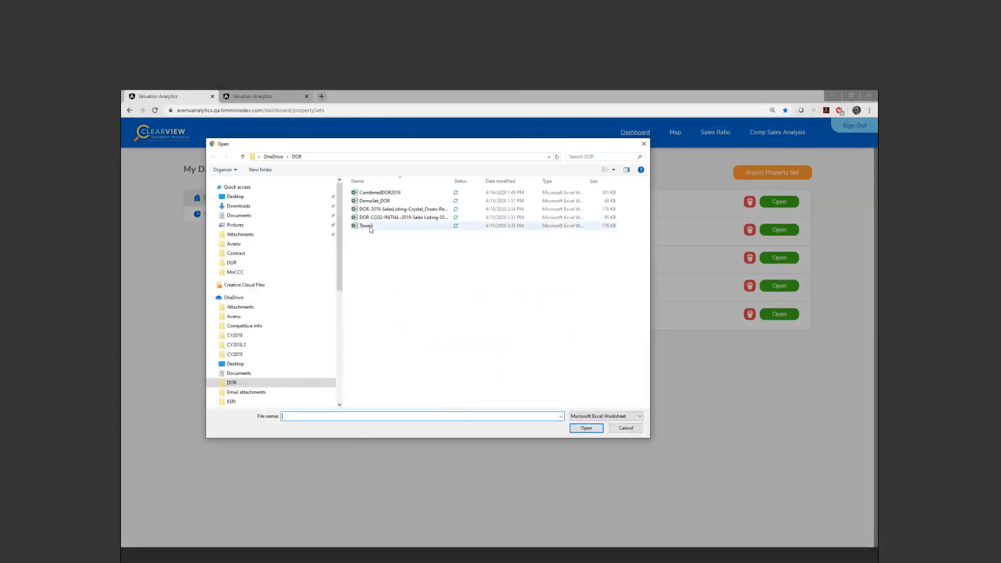
click(379, 192)
click(587, 428)
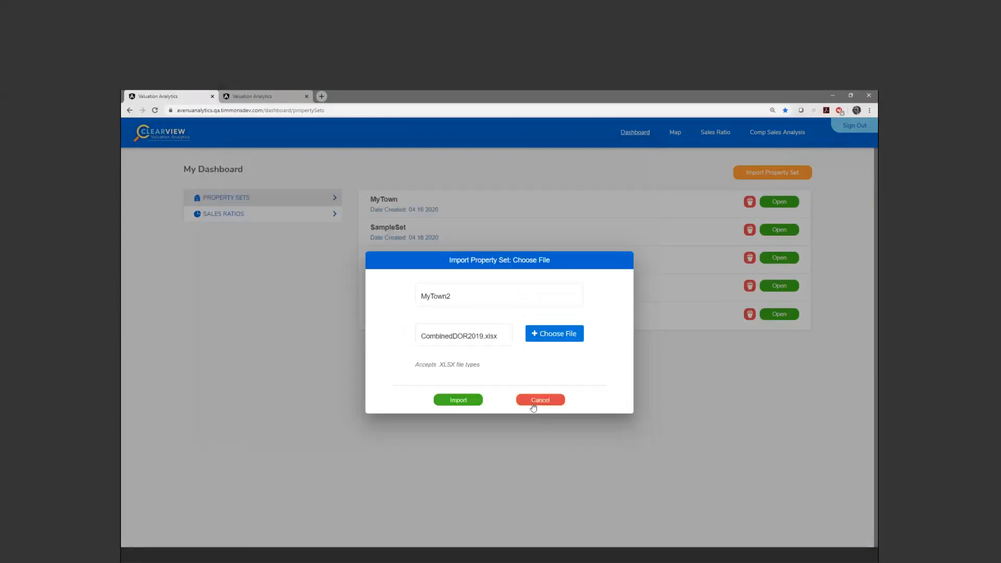
click(456, 401)
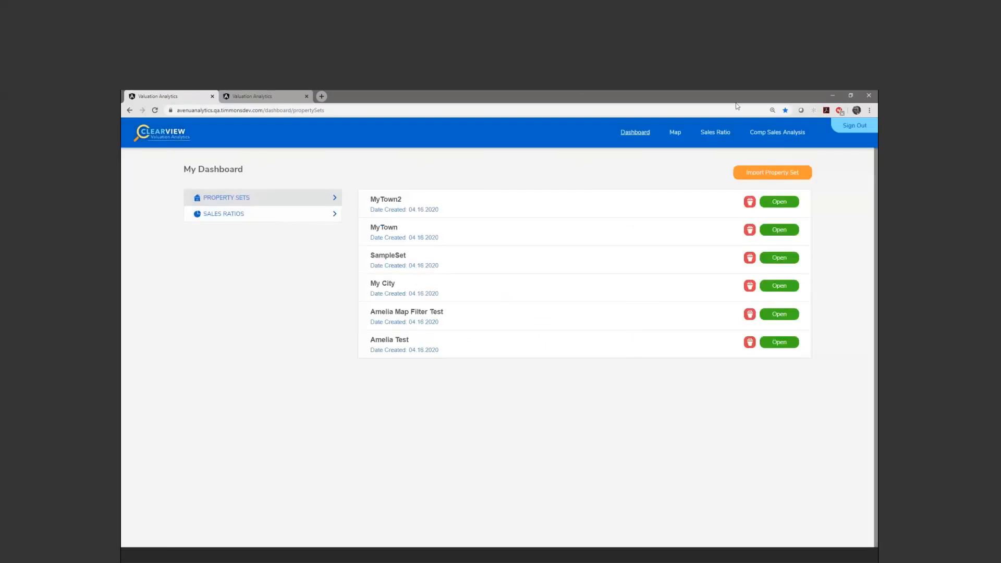
- Set up another sales ratio study using the MyTown2 property set and EMV year 2019
click(723, 135)
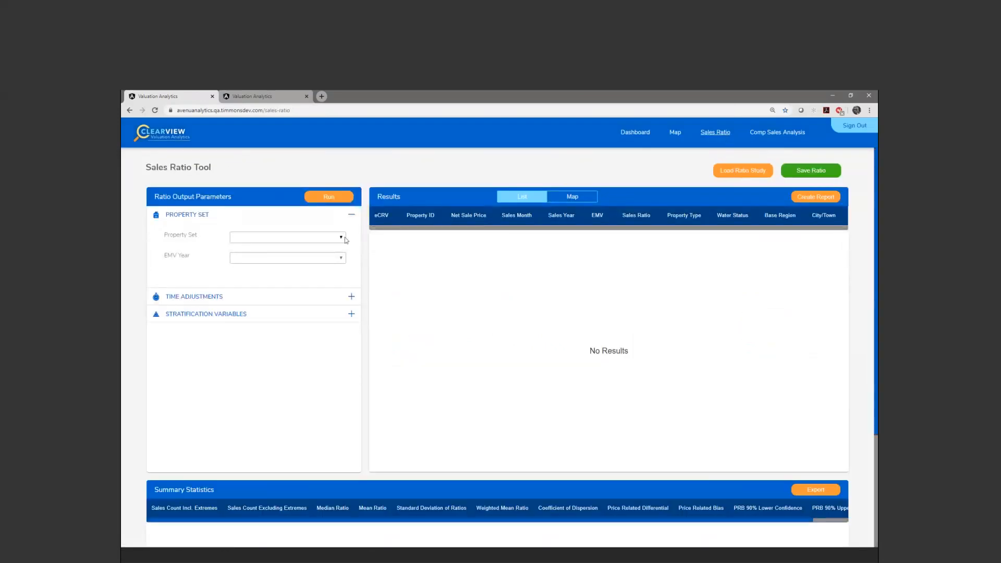
click(315, 238)
click(319, 255)
click(340, 259)
click(321, 285)
- Stratify the MyTown2 ratio study by City/Town first and Water Status second, and run it
click(350, 314)
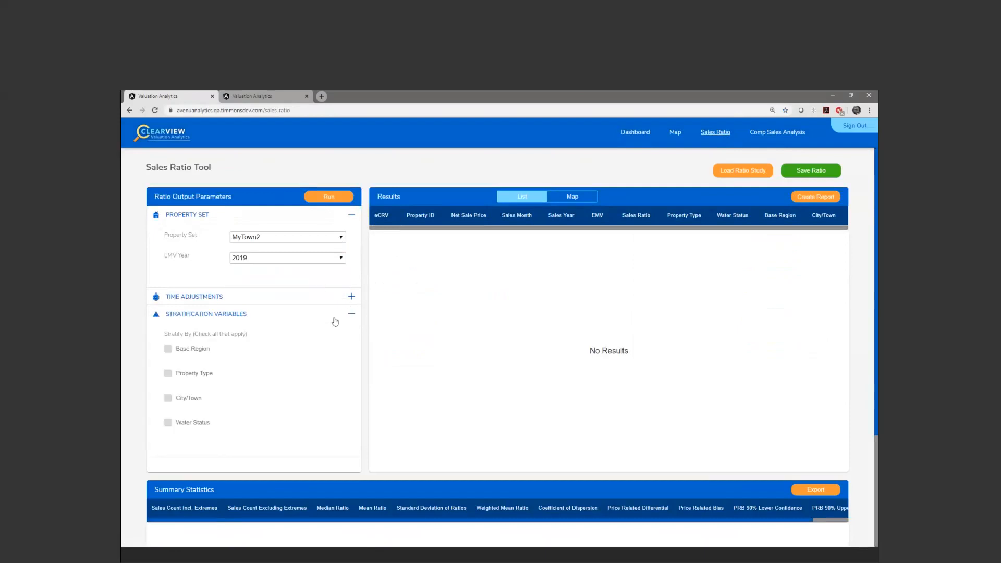
click(168, 398)
click(167, 423)
click(327, 201)
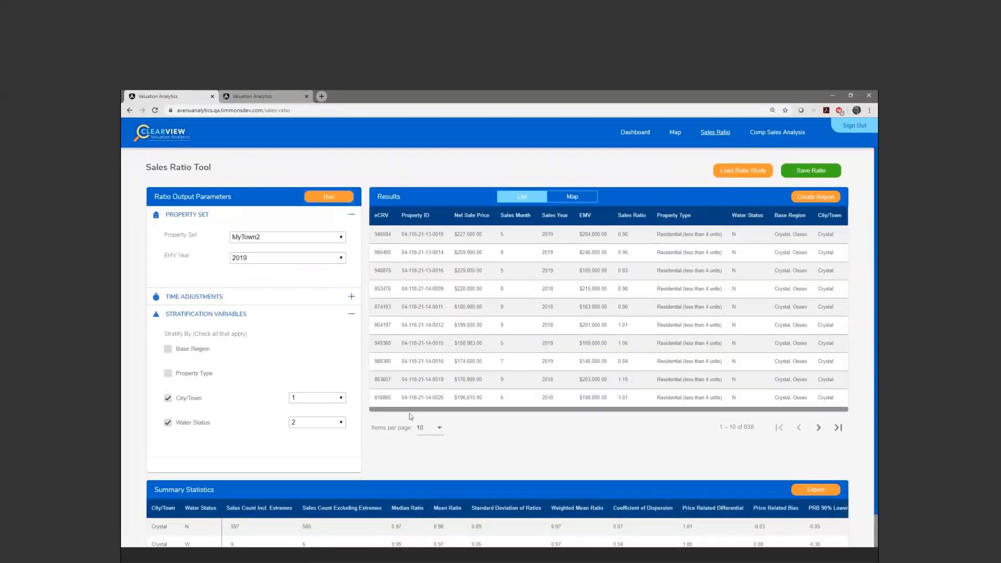
- Examine the MyTown2 results list and the summary statistics for each city and water status, including the confidence columns
scroll(519, 466, down, 1)
scroll(542, 445, down, 1)
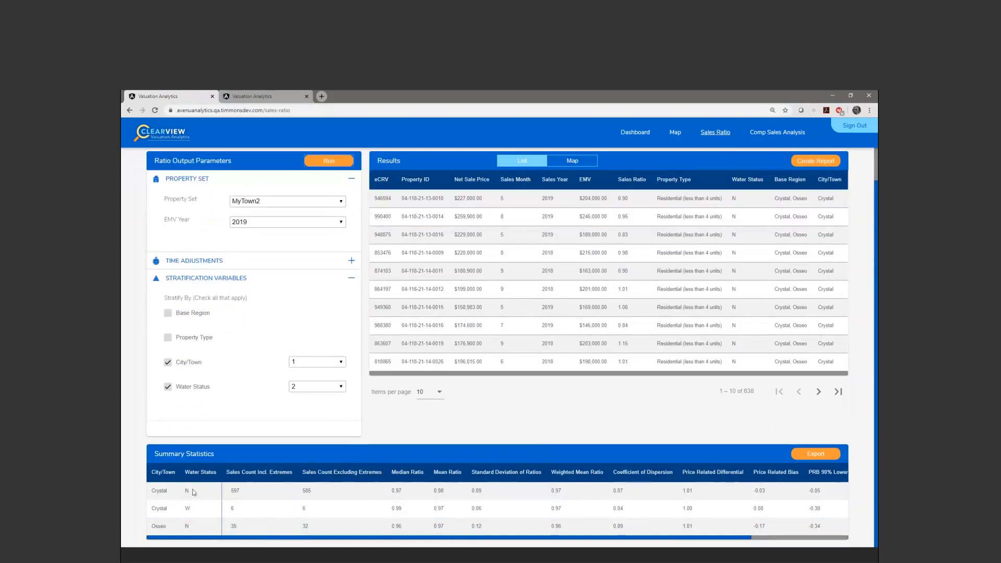
scroll(540, 425, up, 1)
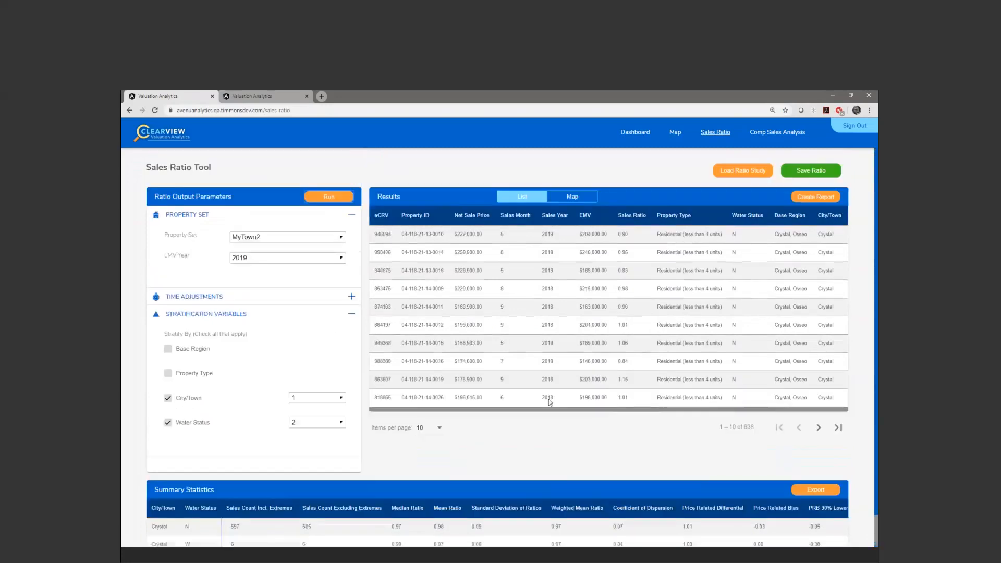
scroll(535, 432, down, 1)
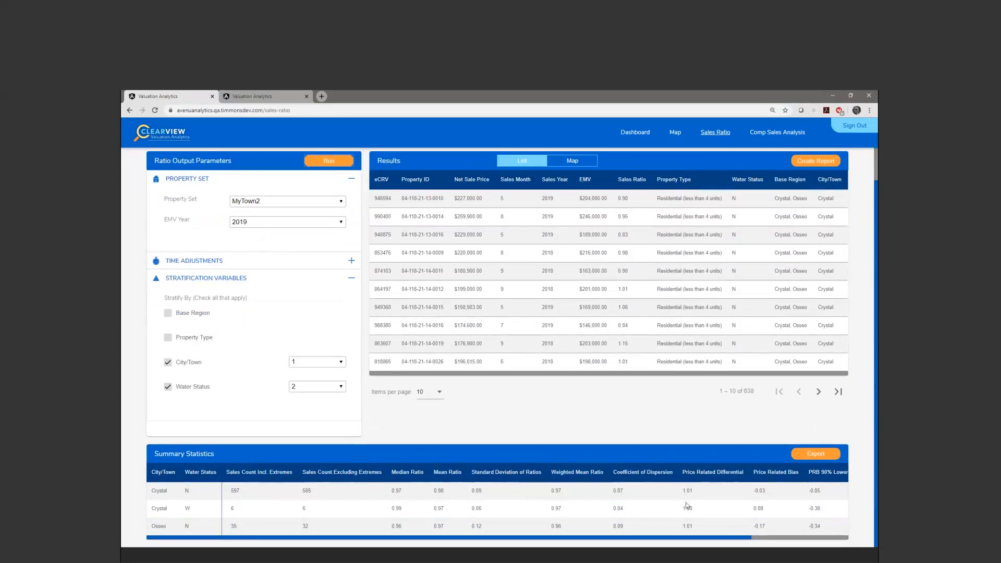
scroll(731, 546, right, 2)
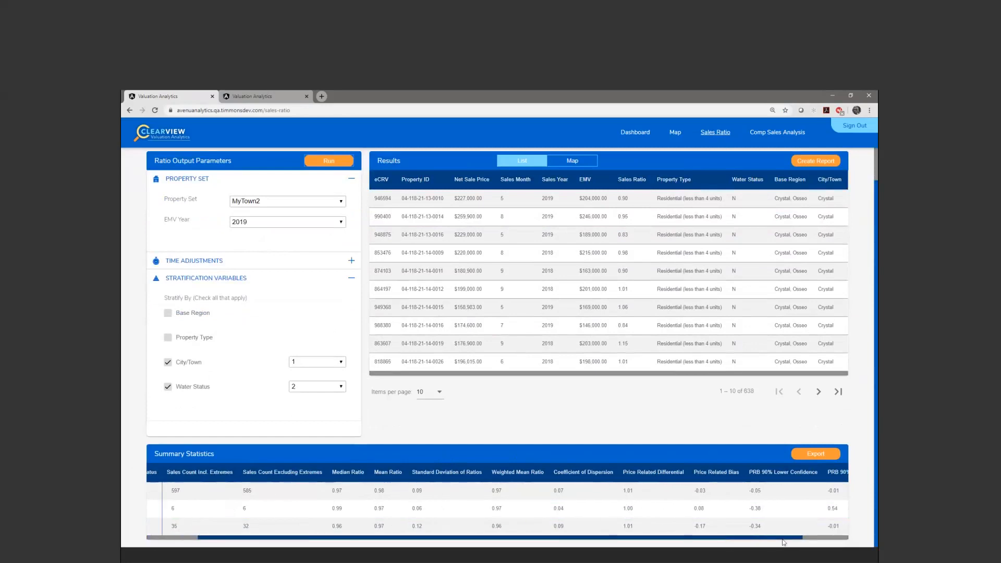
scroll(729, 545, left, 1)
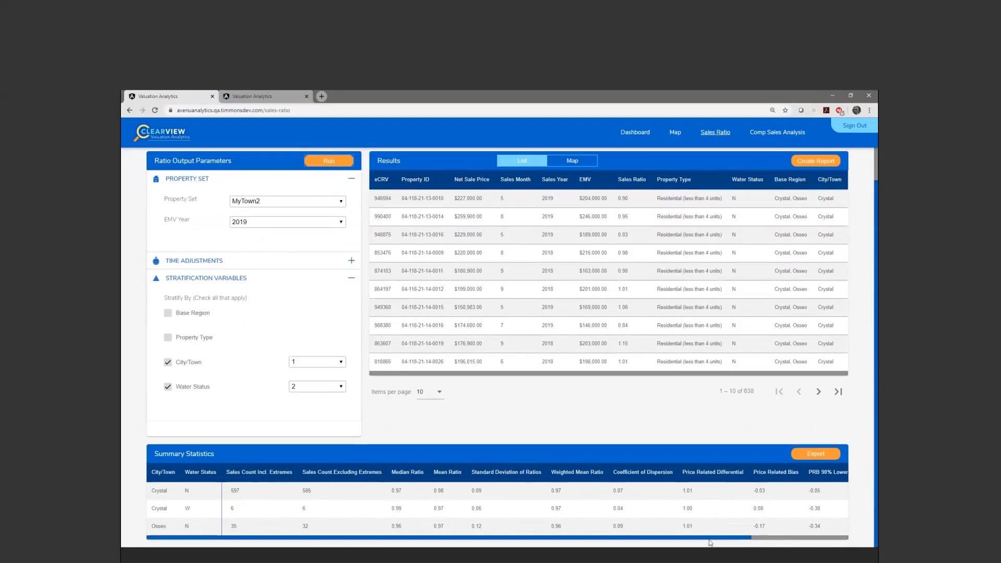
scroll(691, 327, up, 1)
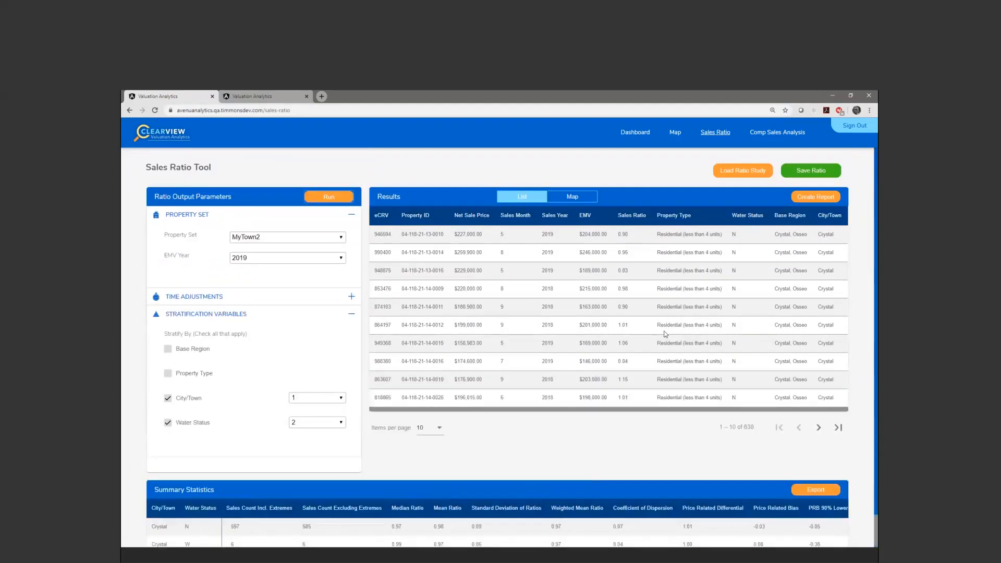
- Show the ratio results on the map and examine the individual sale parcels in Osseo
click(580, 200)
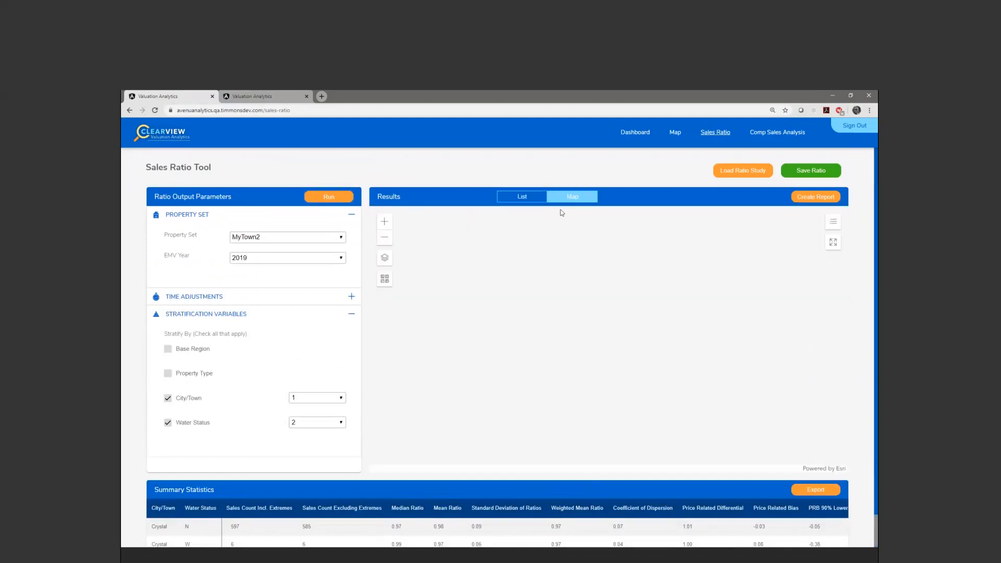
scroll(587, 353, up, 1)
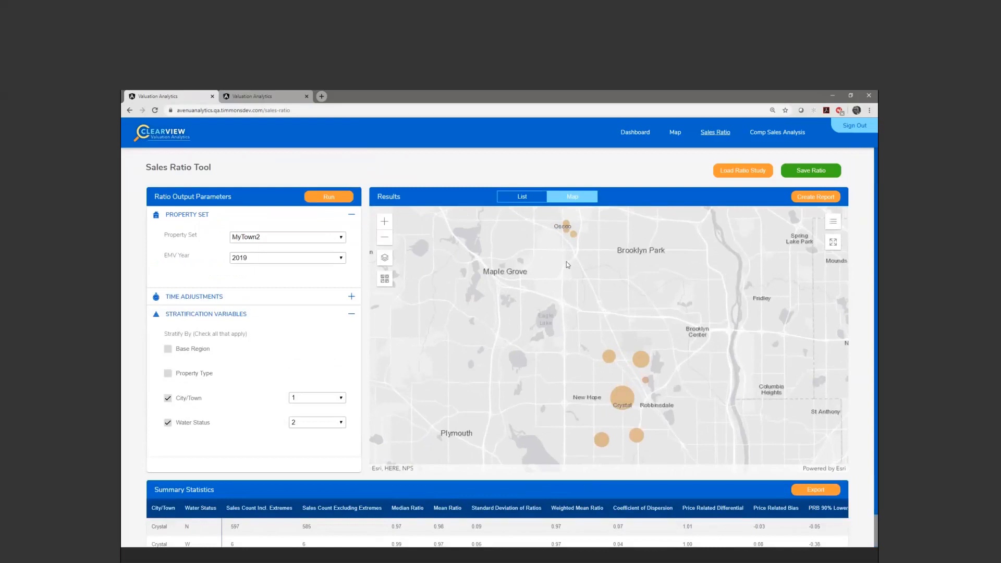
scroll(568, 231, up, 2)
scroll(567, 231, up, 3)
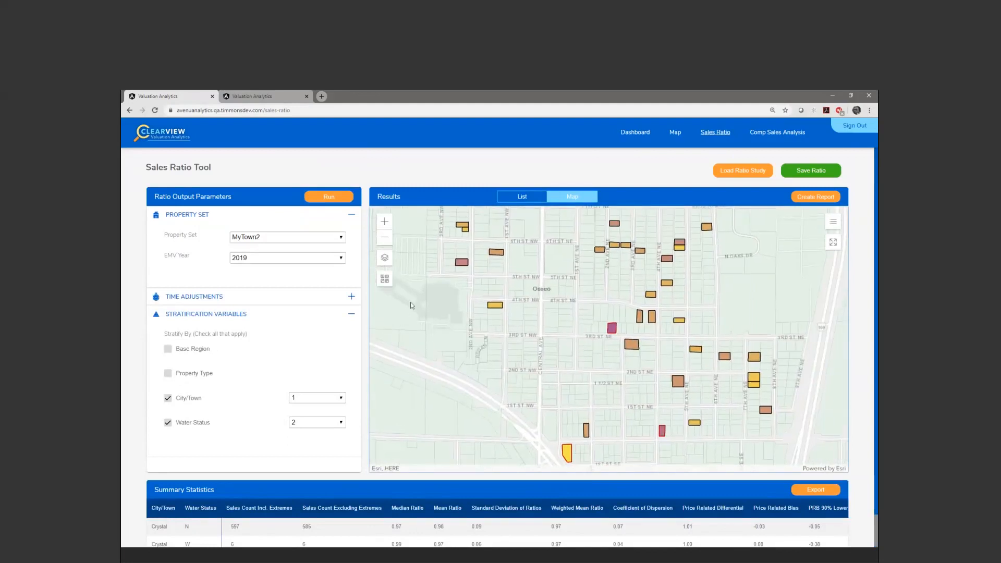
- Change the results map's basemap to Streets (Night) and close the basemap gallery
click(386, 281)
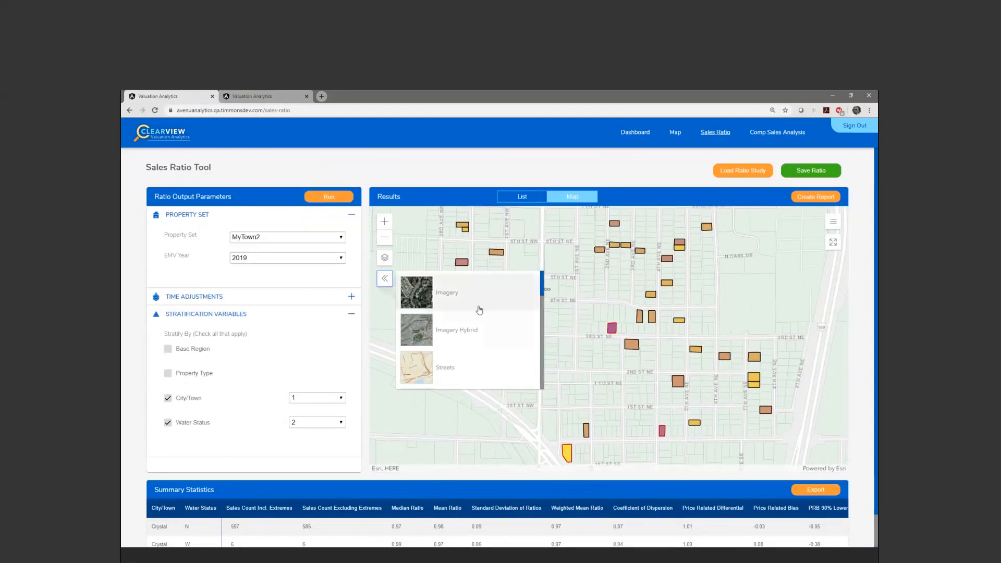
scroll(469, 336, down, 3)
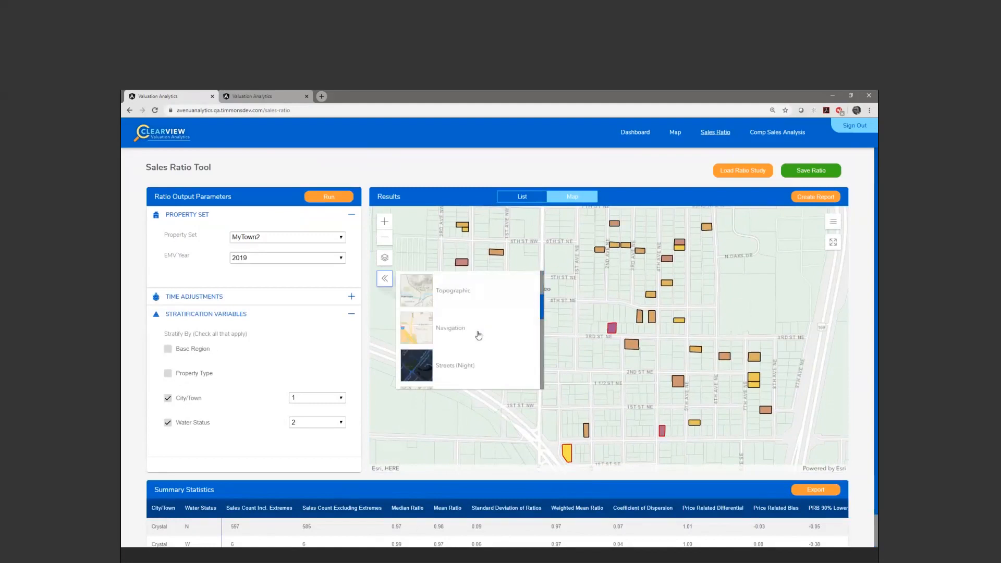
click(426, 328)
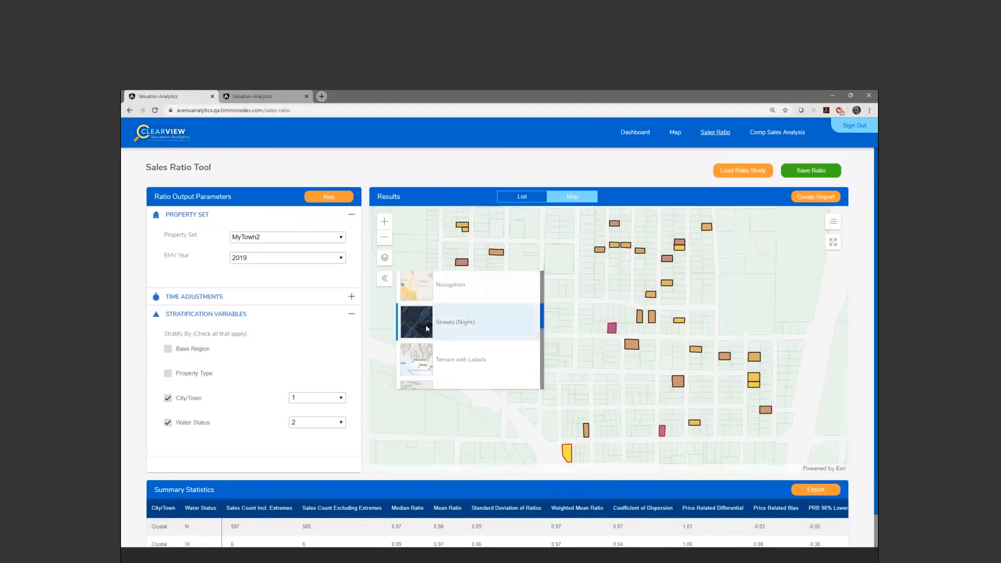
click(386, 280)
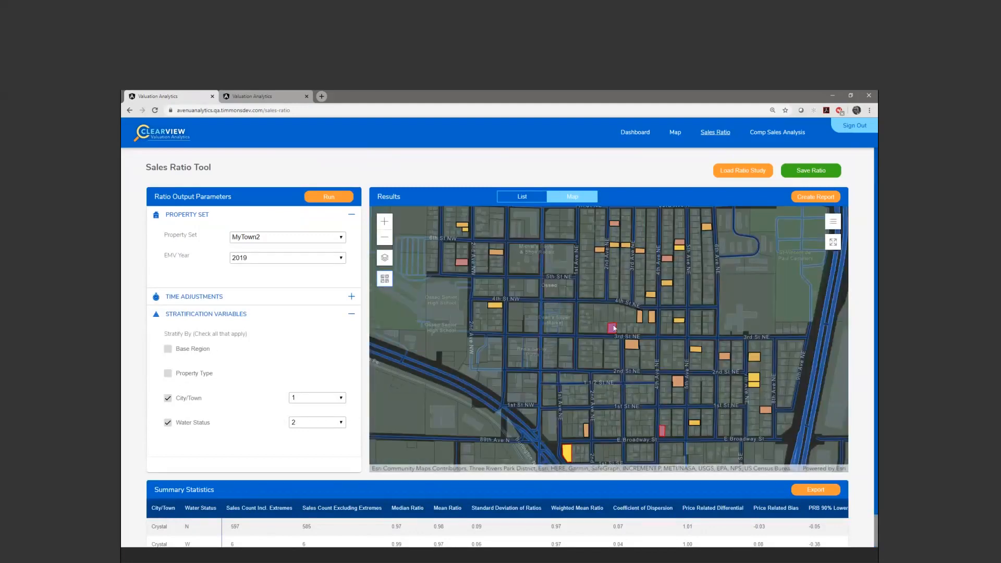
- Show the results map full screen with its legend and inspect the sale details of the outlier parcel along 3rd St NE
click(833, 247)
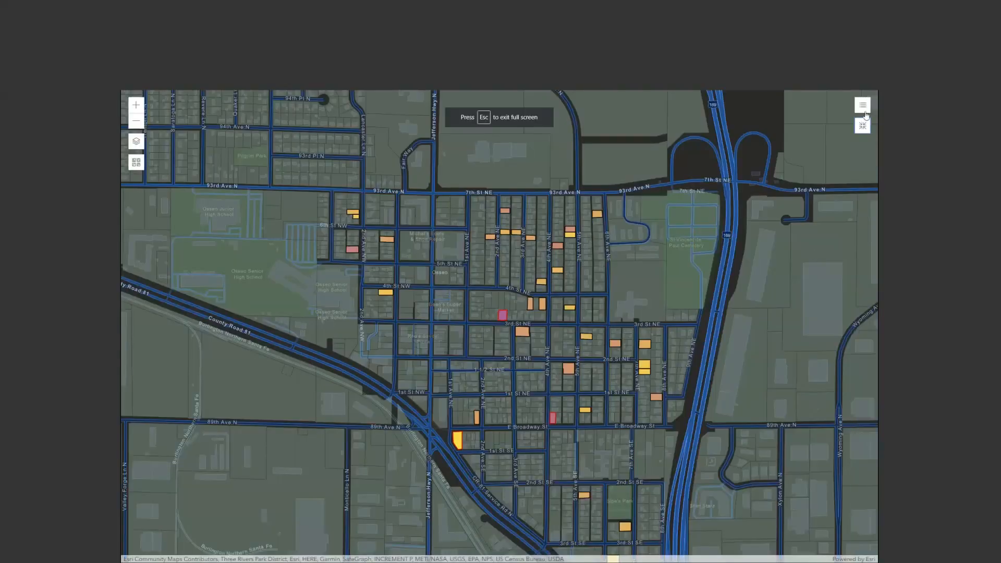
click(863, 106)
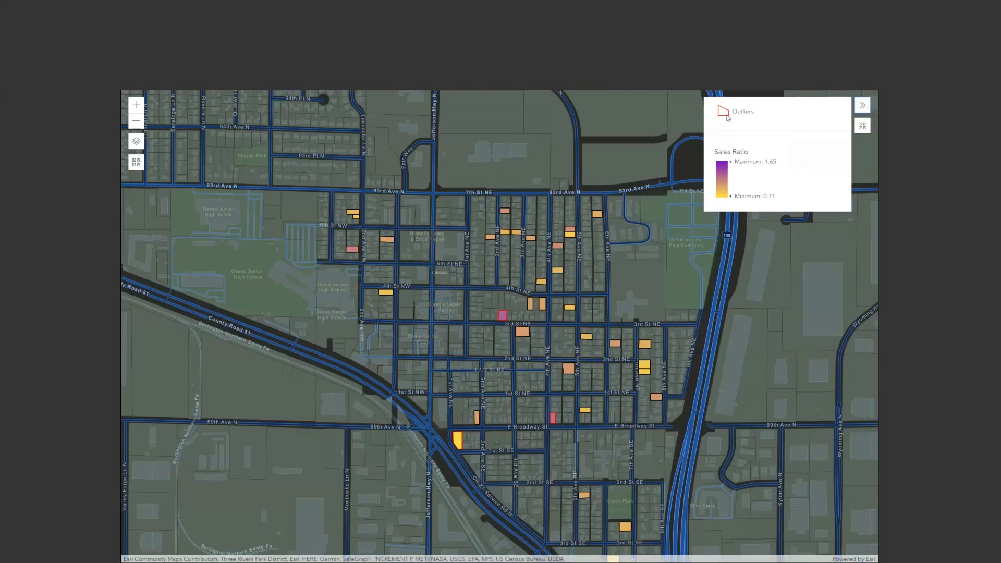
scroll(503, 322, up, 2)
click(505, 317)
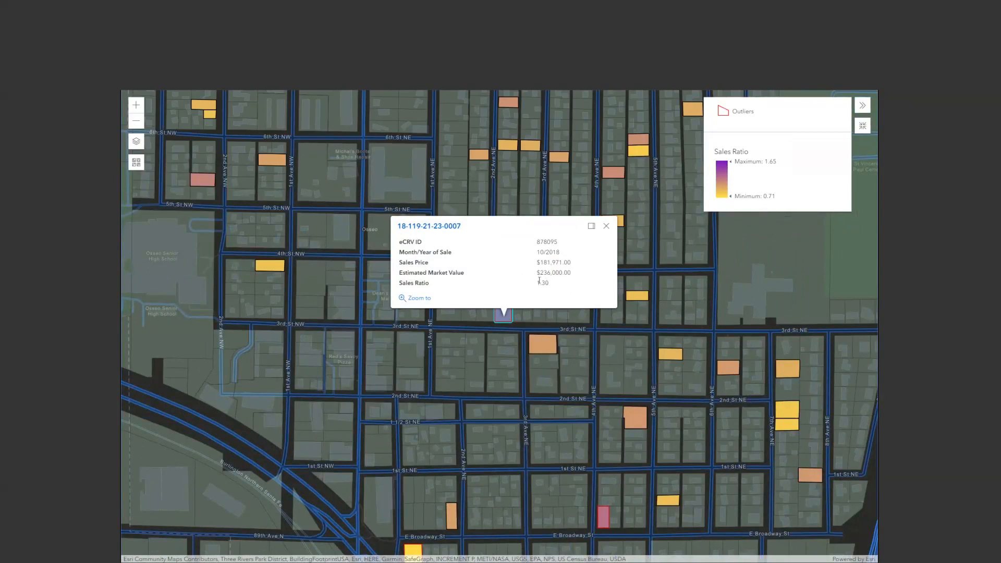
click(608, 227)
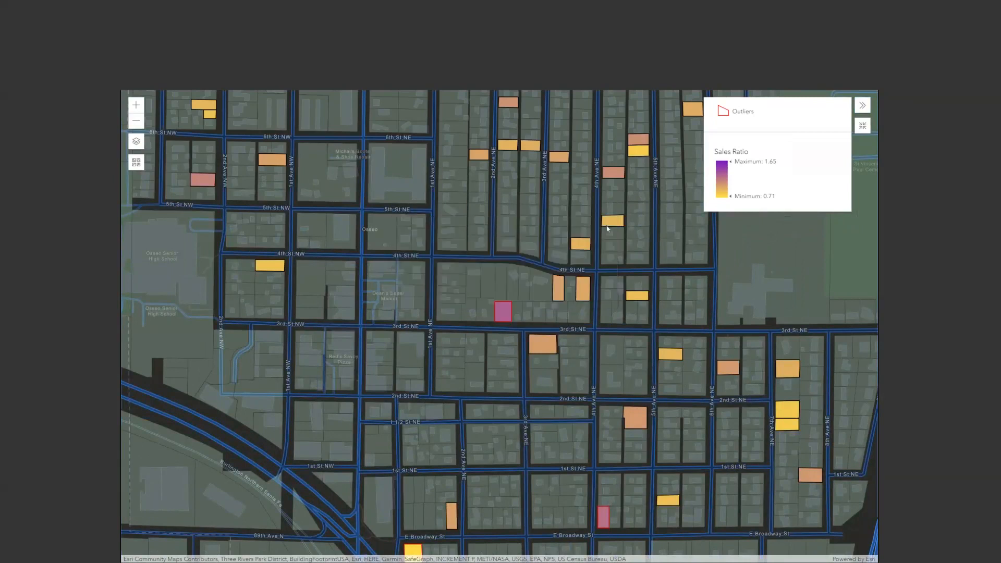
- Inspect the sale details of two non-outlier parcels just south of 4th St NE for comparison
click(587, 290)
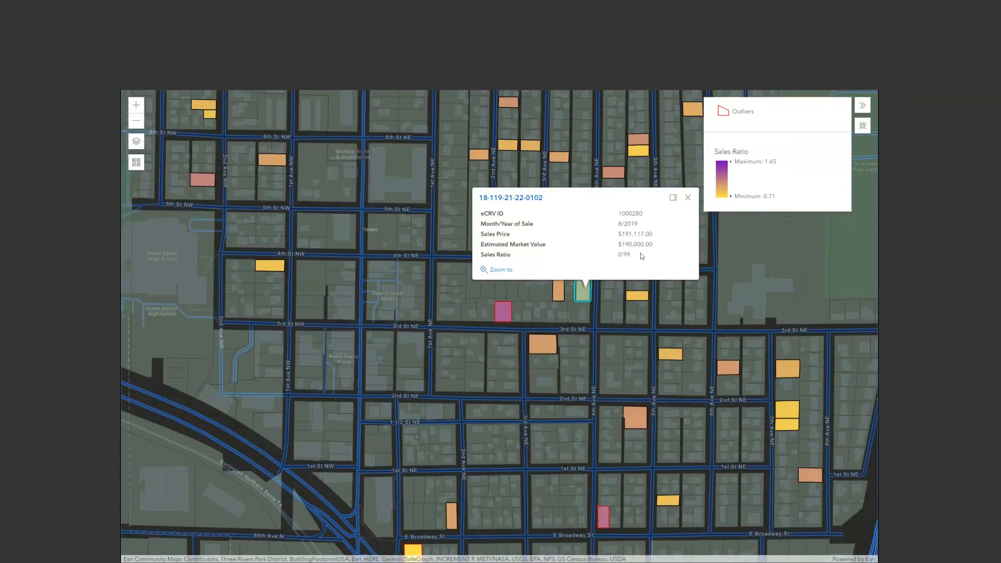
click(688, 199)
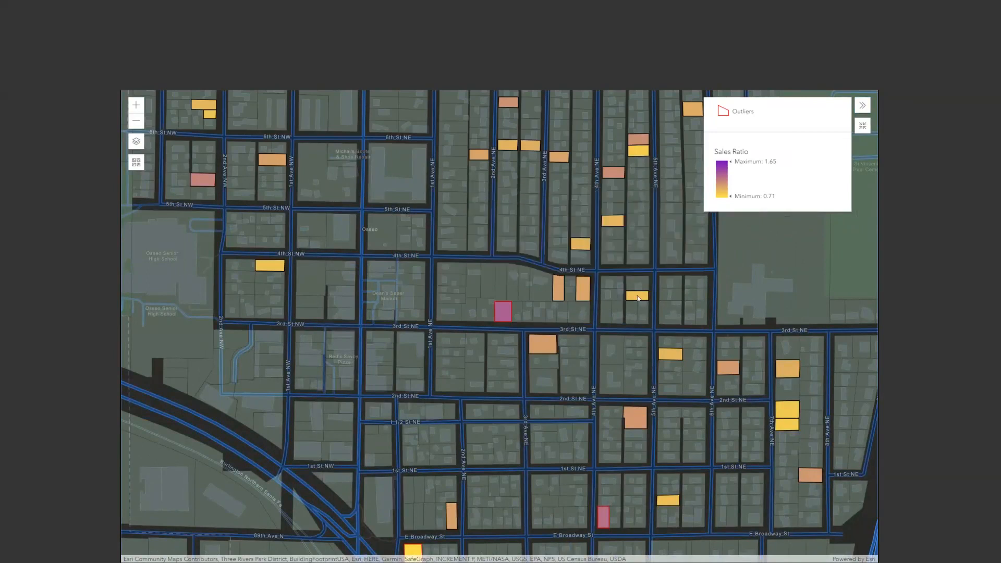
click(638, 298)
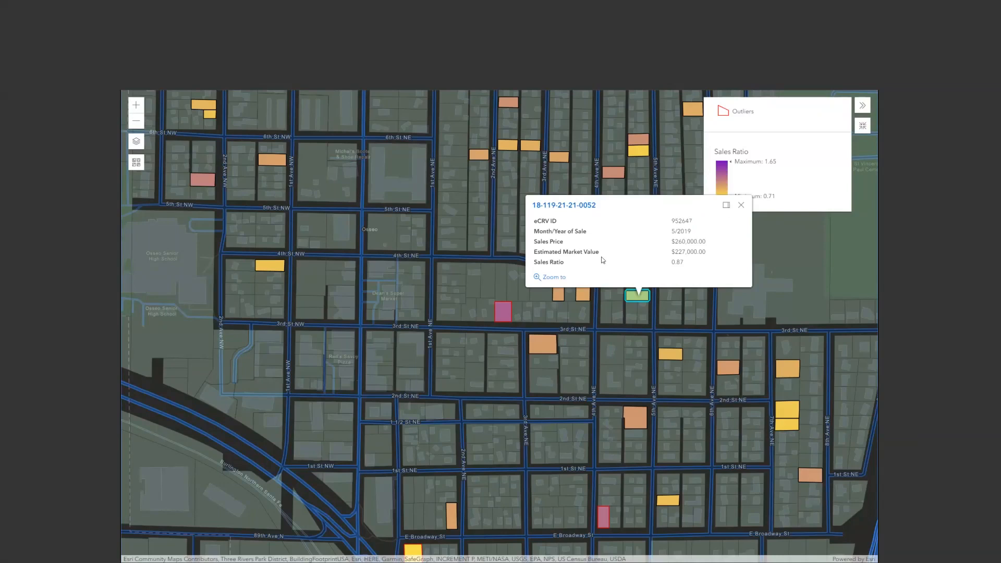
click(742, 205)
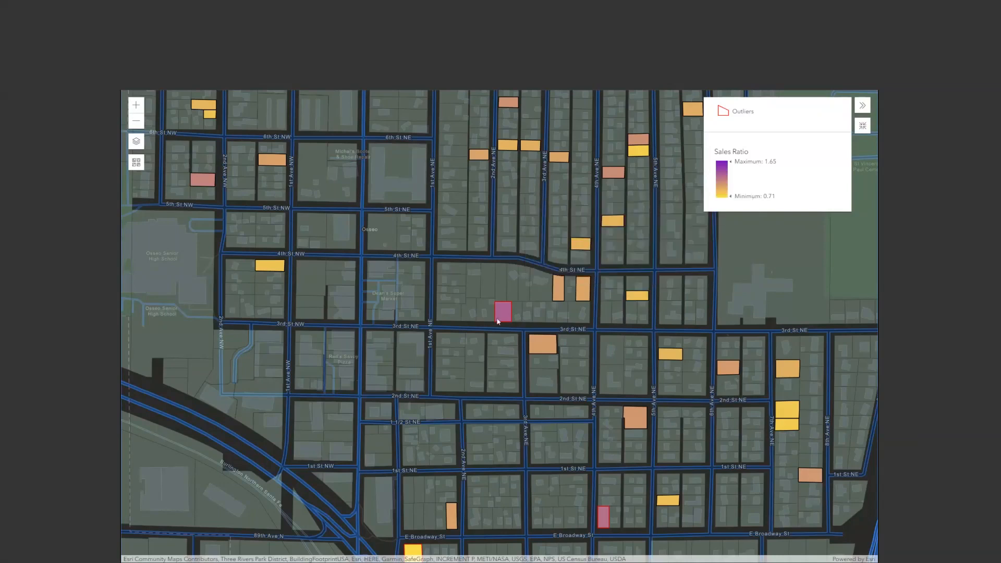
- Leave the full-screen results map and hide its legend
scroll(497, 317, down, 3)
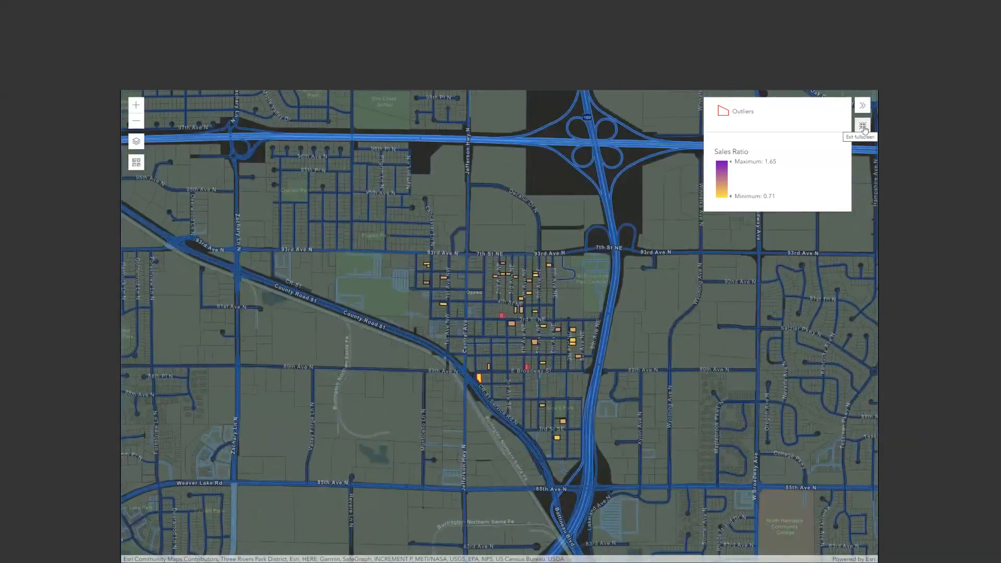
click(863, 127)
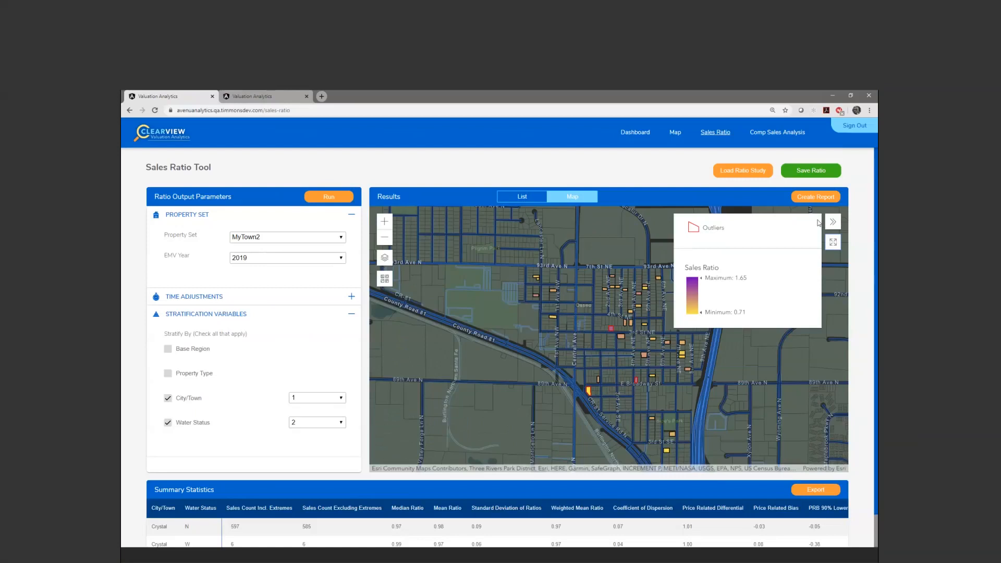
click(833, 222)
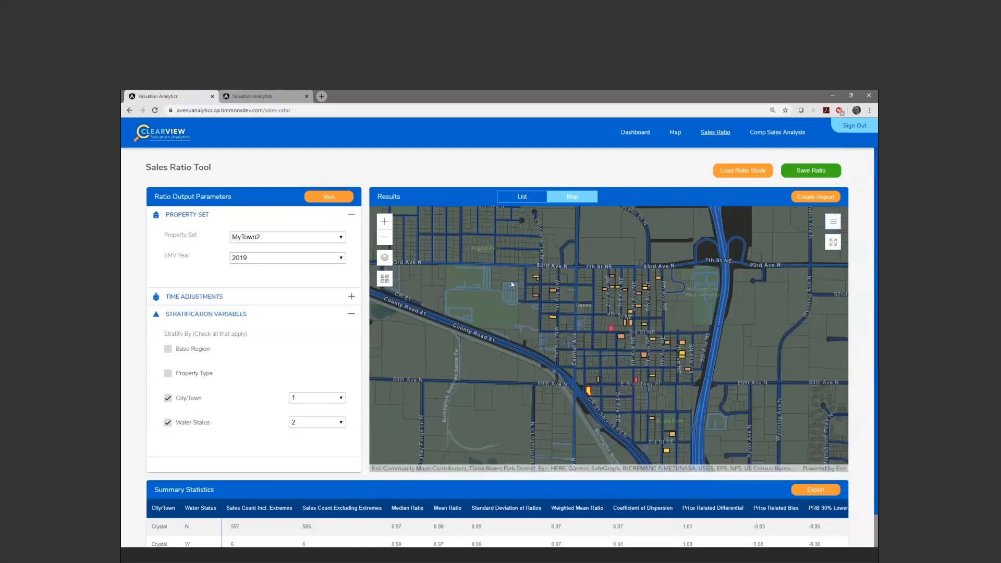
- Look at the saved property sets and Sales Ratios section on the dashboard, and return to the Sales Ratio Tool
click(804, 175)
click(634, 135)
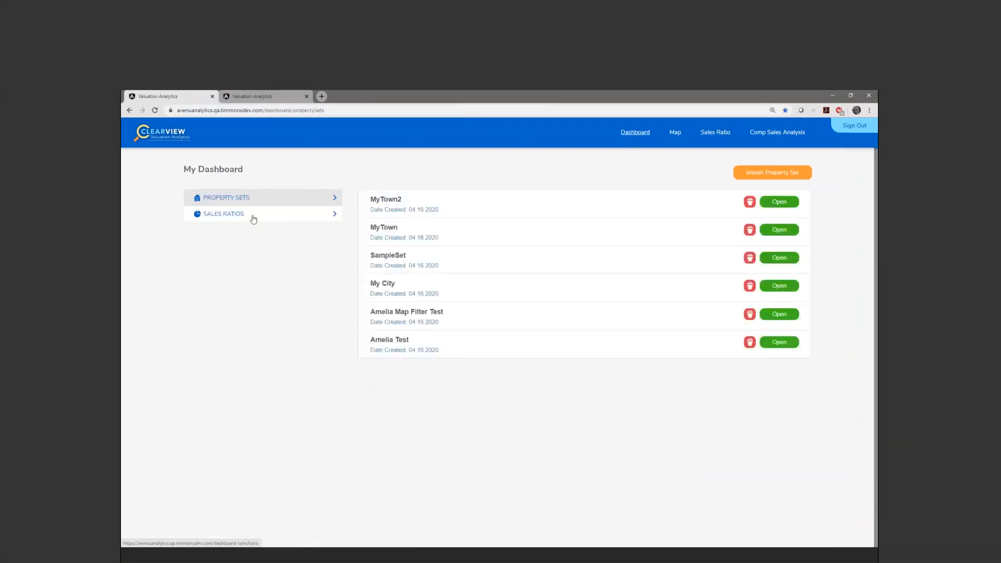
click(721, 139)
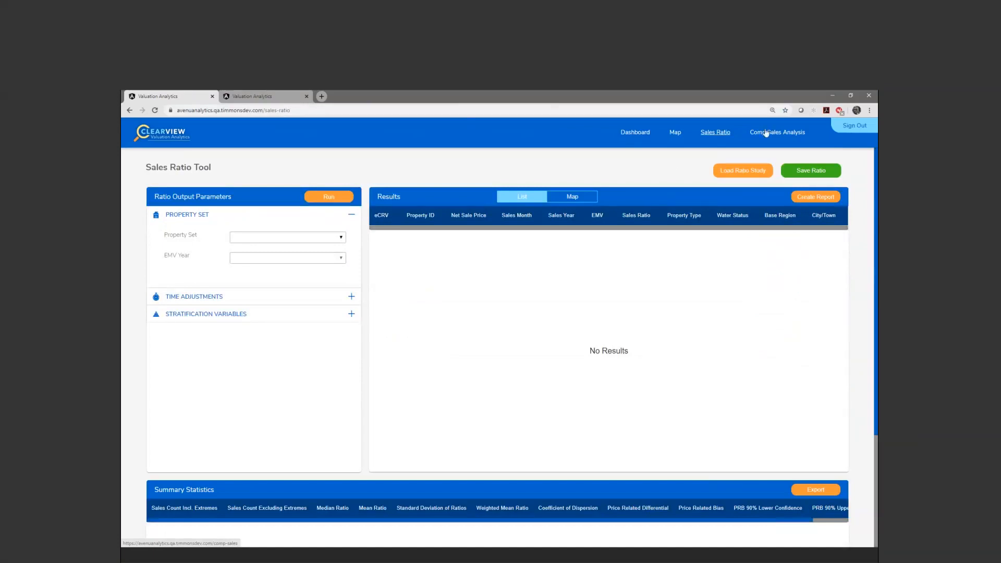
- Open the Comp Analysis Tool and choose property 200000010 as the subject
click(766, 133)
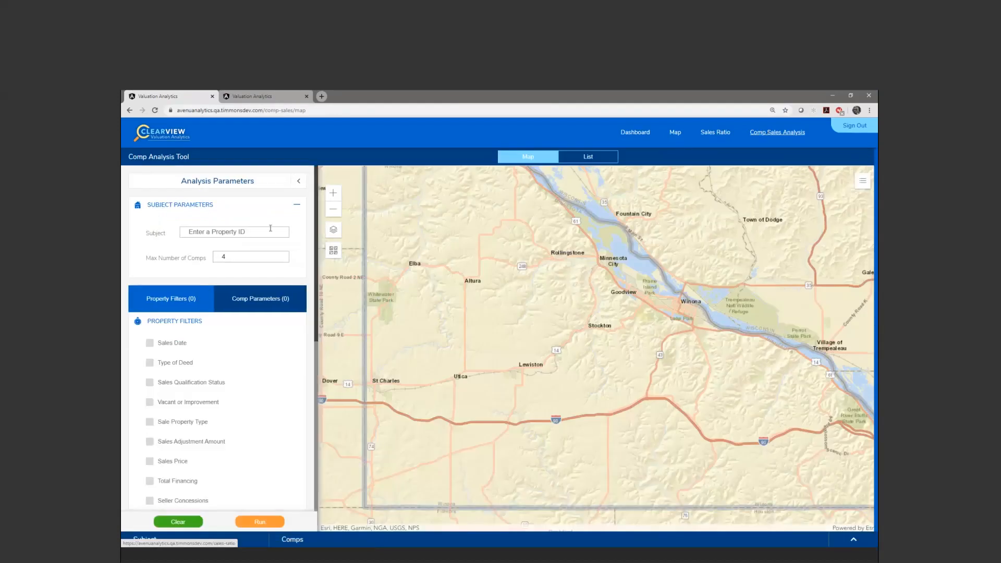
click(246, 233)
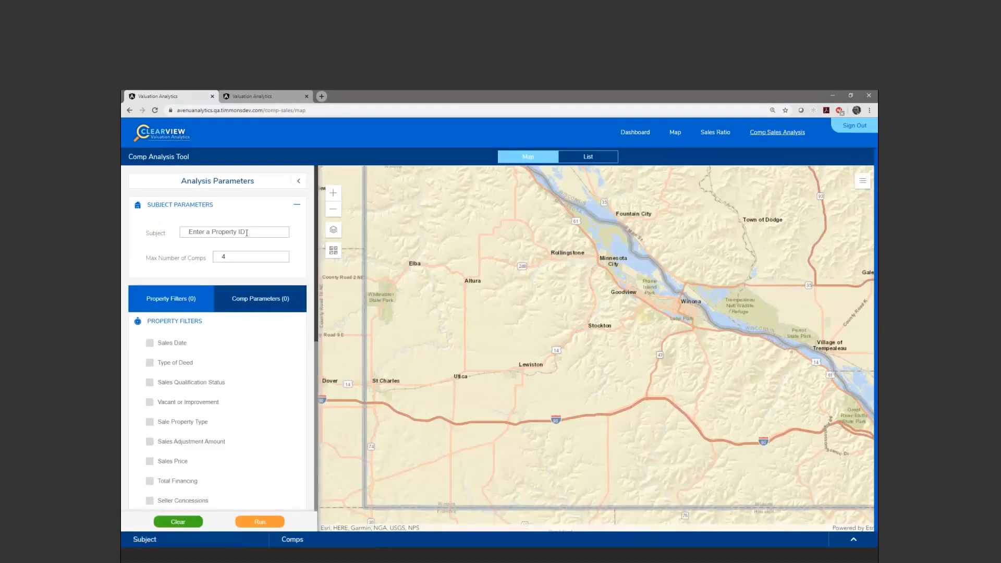
text(2)
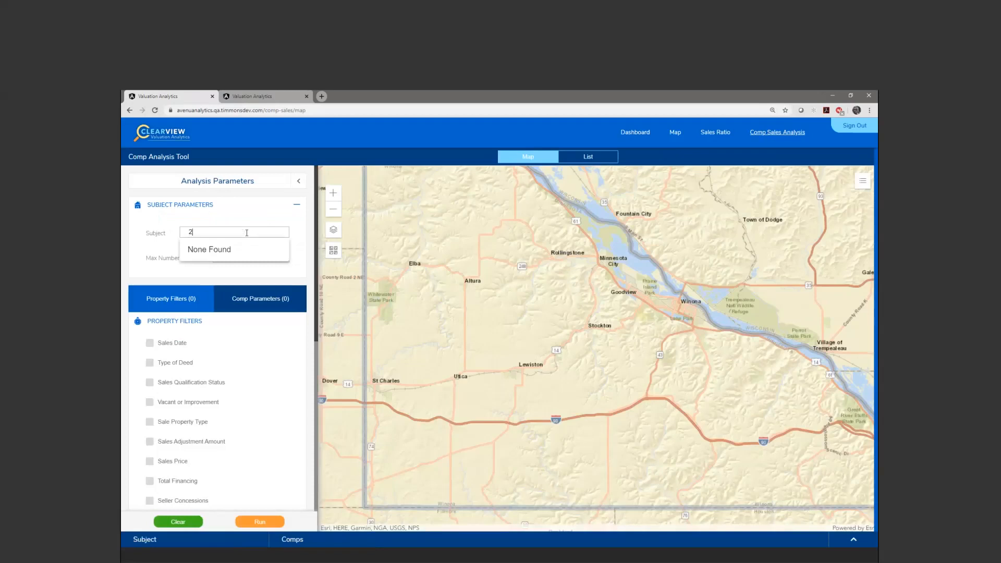
text(00)
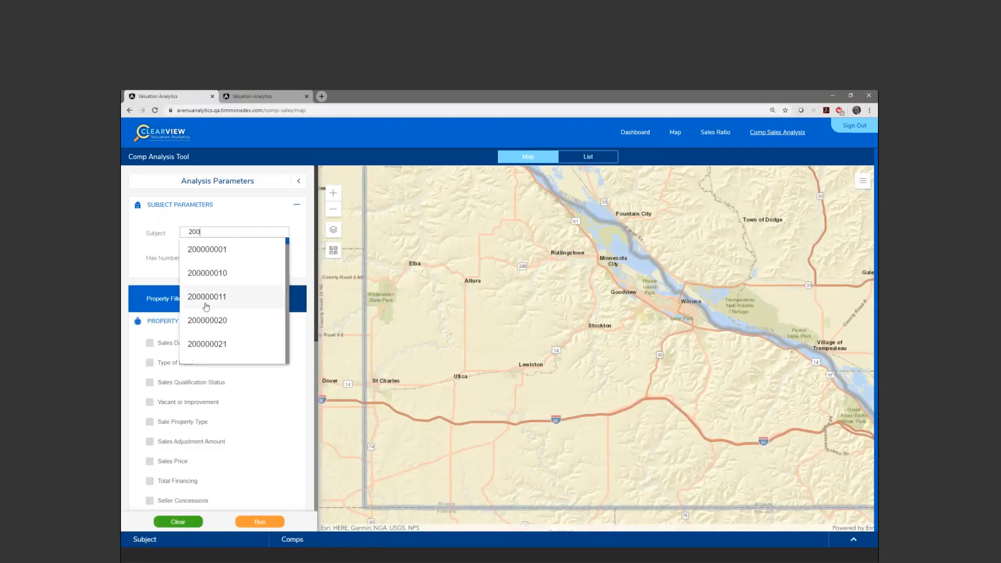
click(222, 281)
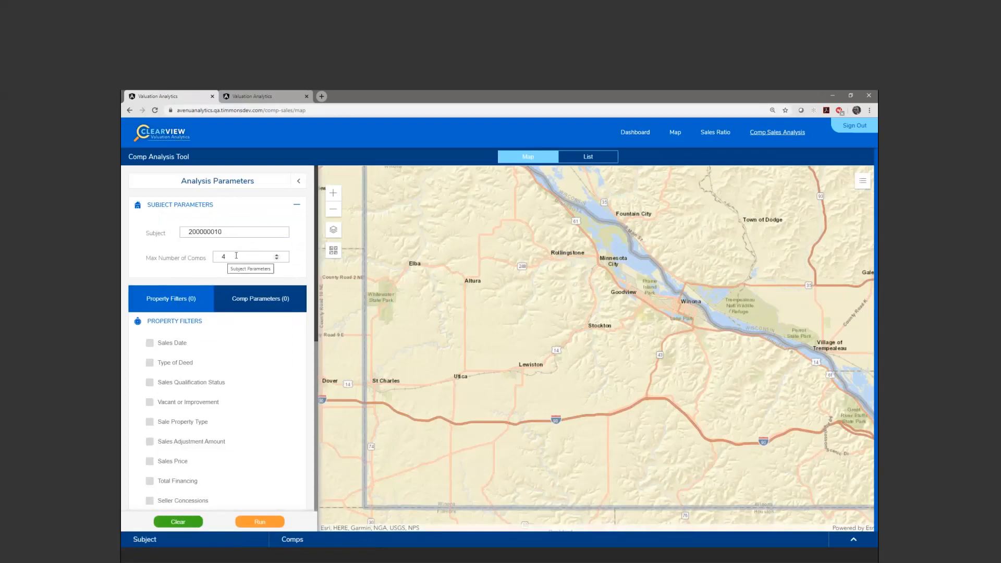
- Select Effective Year Built as a comp parameter for the analysis
scroll(208, 292, down, 1)
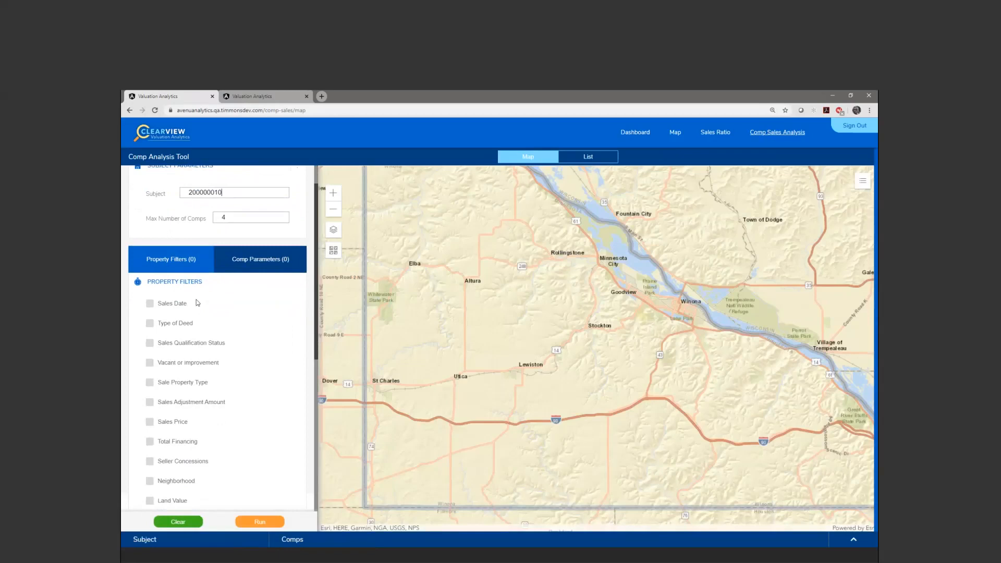
scroll(233, 311, down, 1)
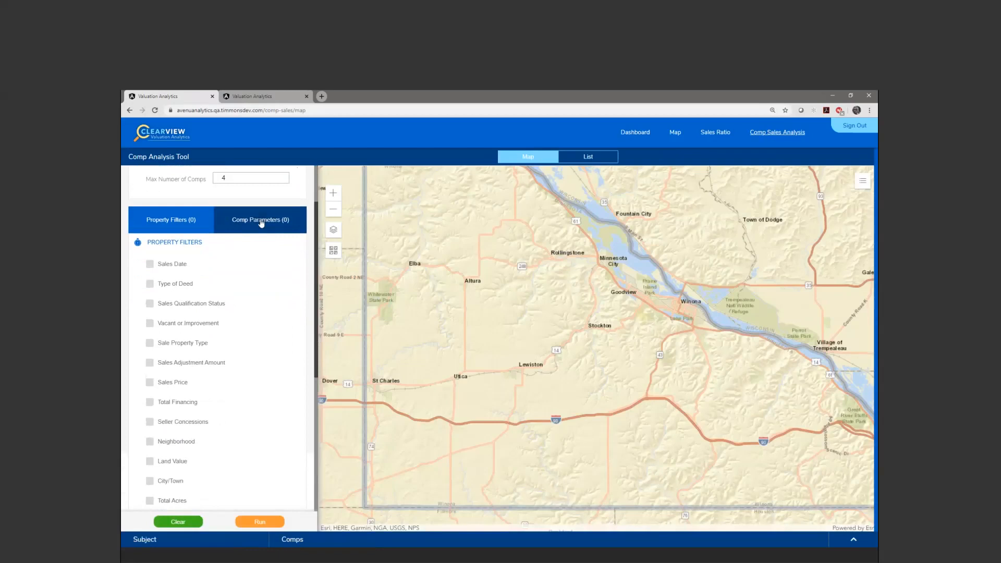
scroll(261, 392, down, 2)
scroll(261, 392, down, 1)
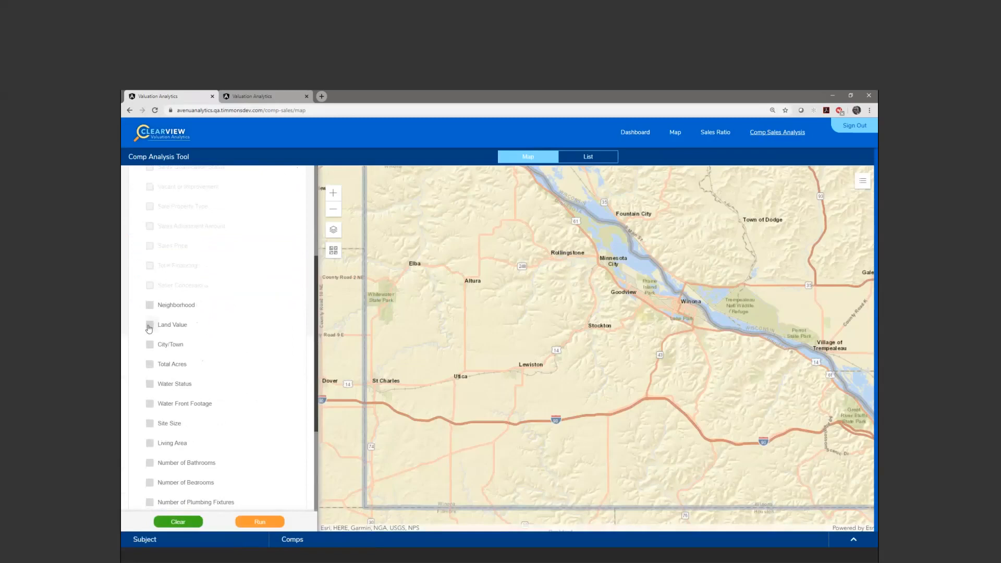
scroll(164, 344, down, 1)
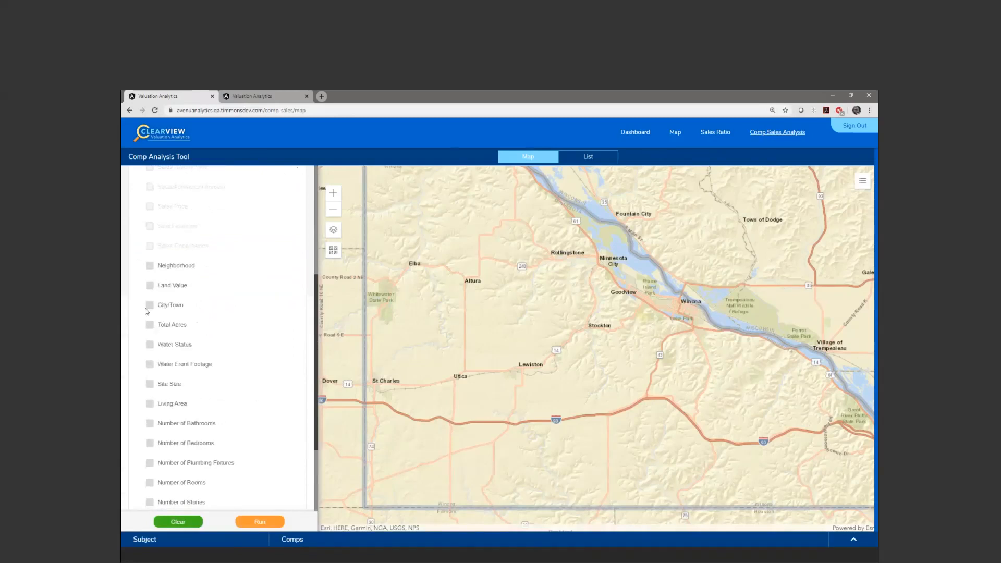
scroll(187, 380, down, 5)
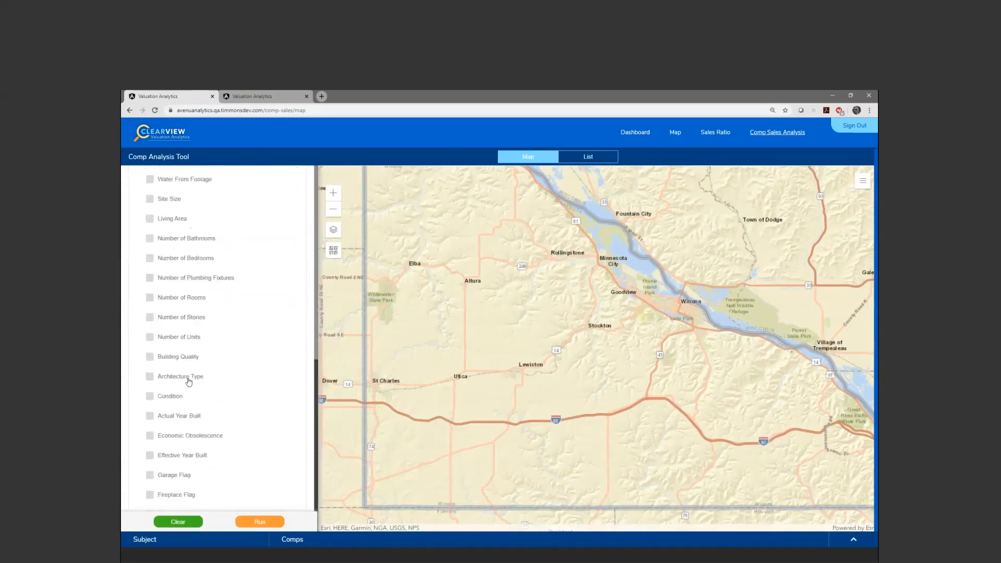
click(149, 429)
- Add Land Value as a comp parameter and set Effective Year Built to Rank 2
scroll(240, 396, up, 1)
scroll(227, 387, up, 1)
scroll(185, 310, up, 1)
scroll(185, 309, up, 1)
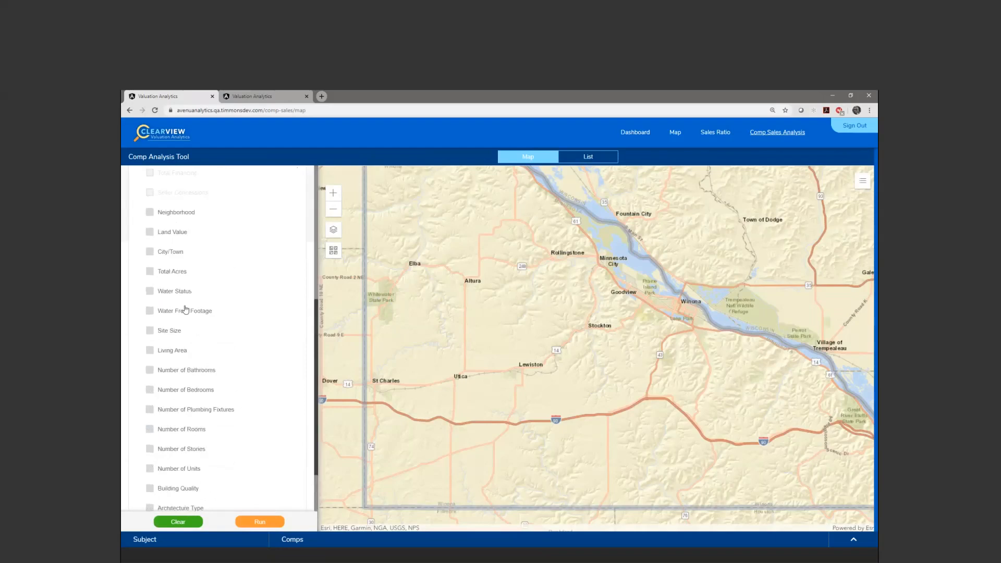
click(150, 233)
scroll(245, 440, down, 4)
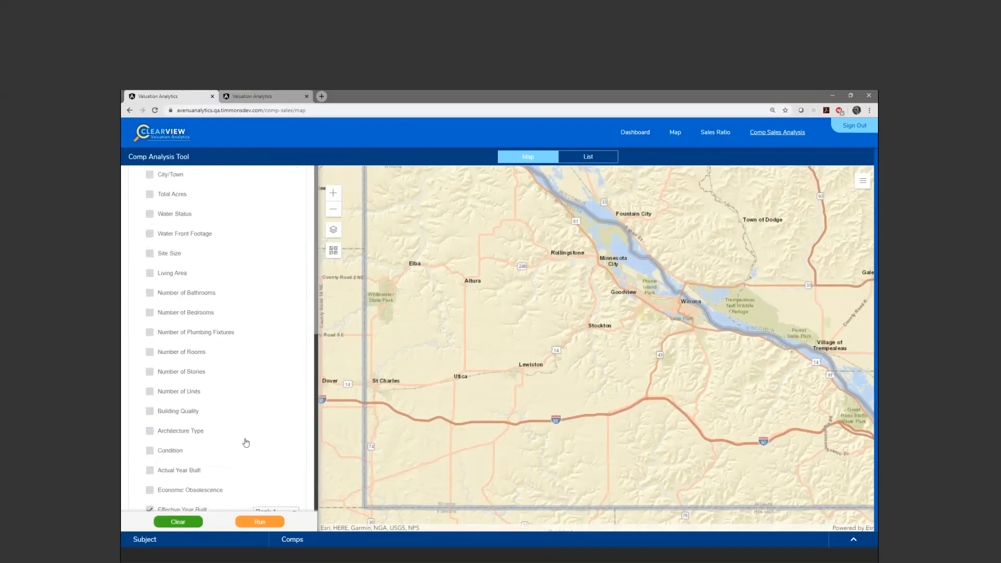
click(290, 432)
click(269, 452)
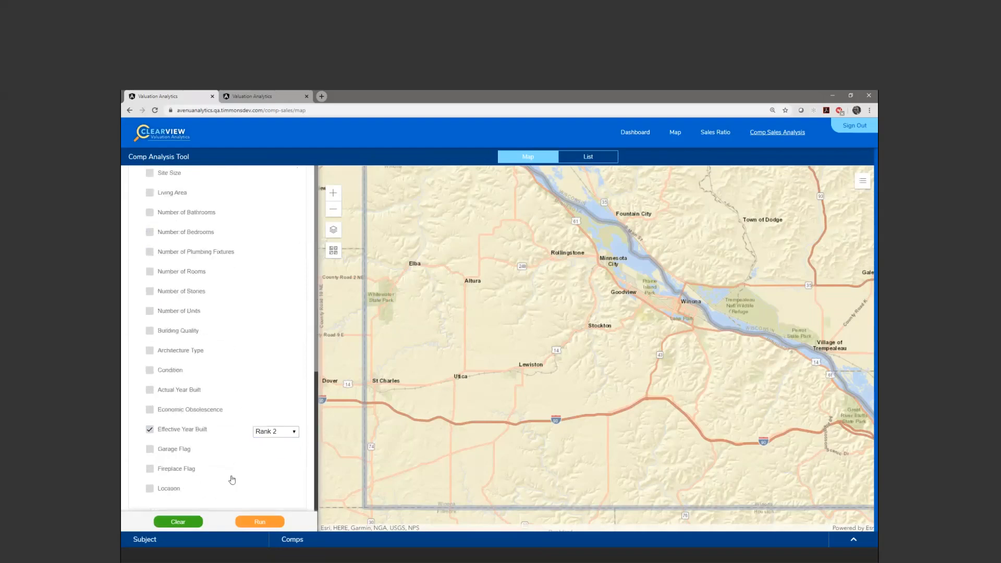
- Check the ranks of the chosen comp parameters and run the comp analysis
scroll(227, 418, up, 8)
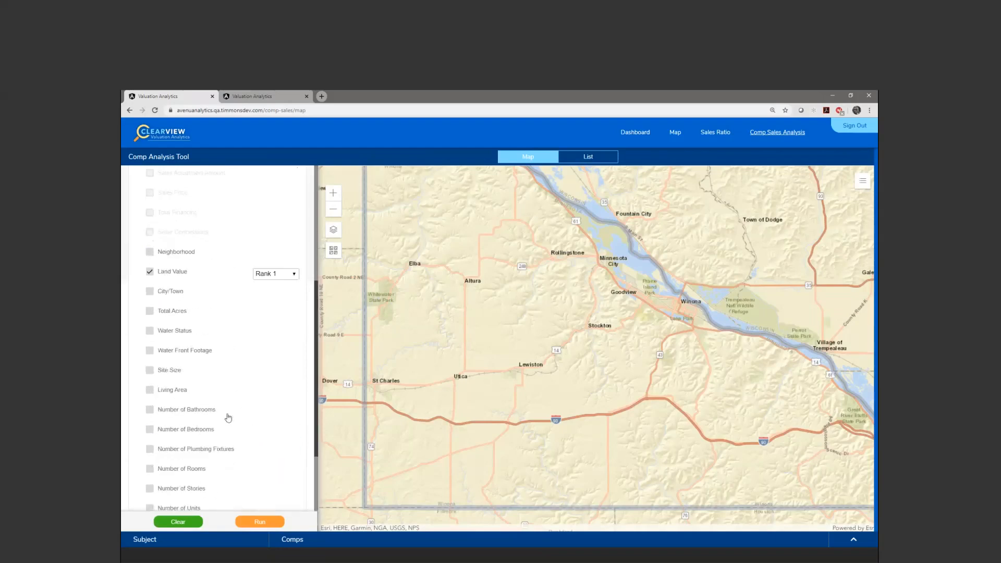
scroll(228, 417, down, 3)
click(260, 522)
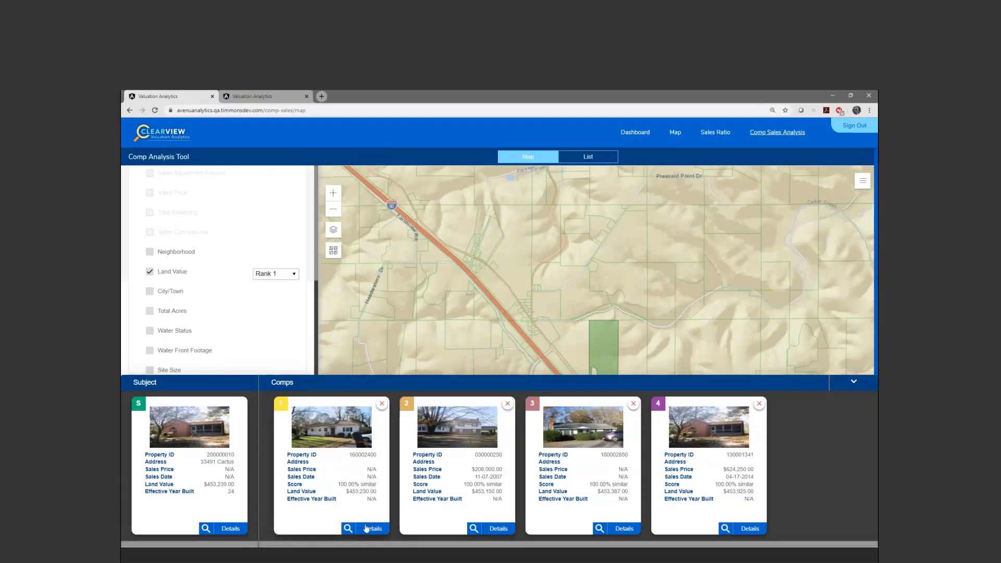
- Locate the first comp on the map, review its property details including the land value, and close them
click(348, 528)
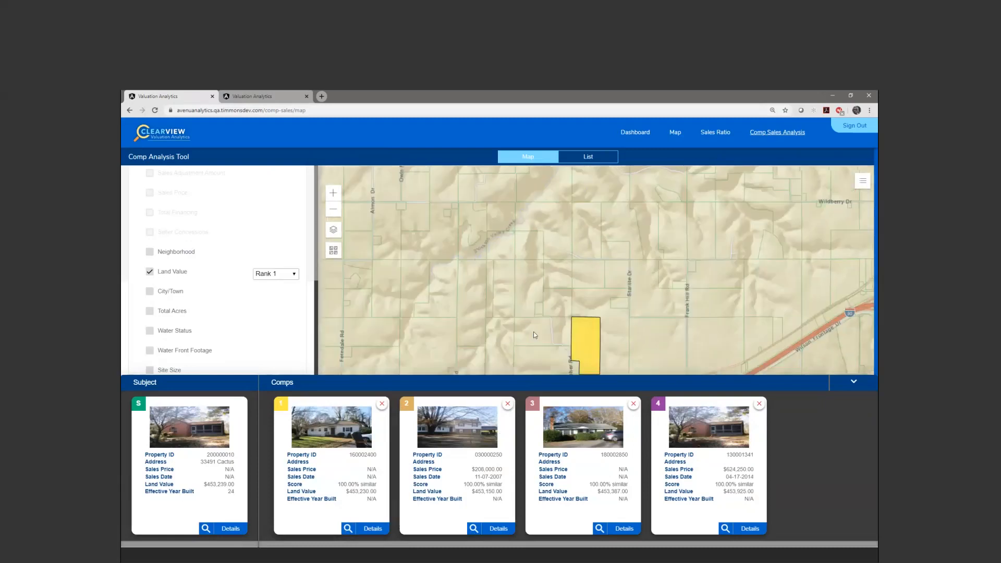
click(599, 340)
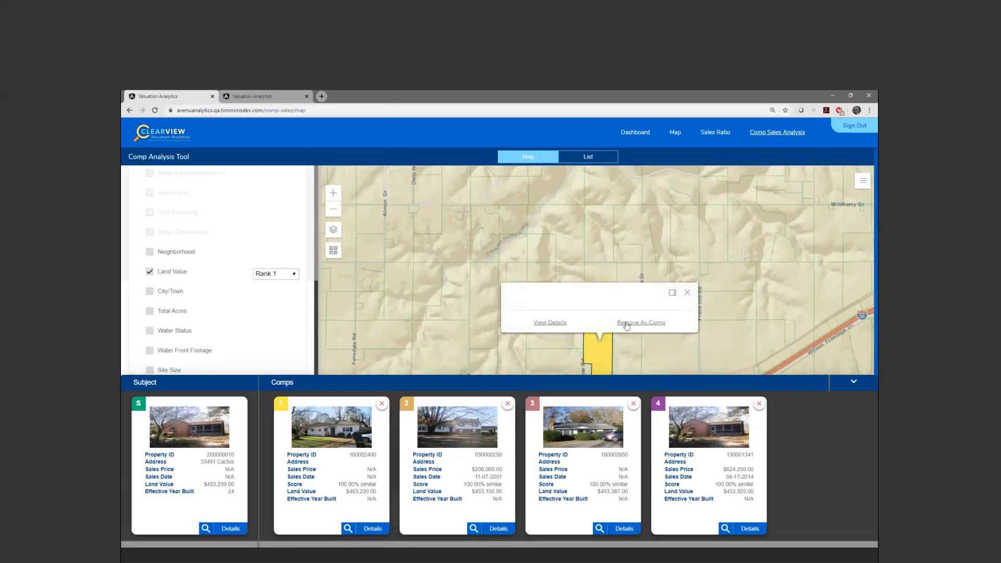
click(551, 323)
scroll(494, 409, down, 5)
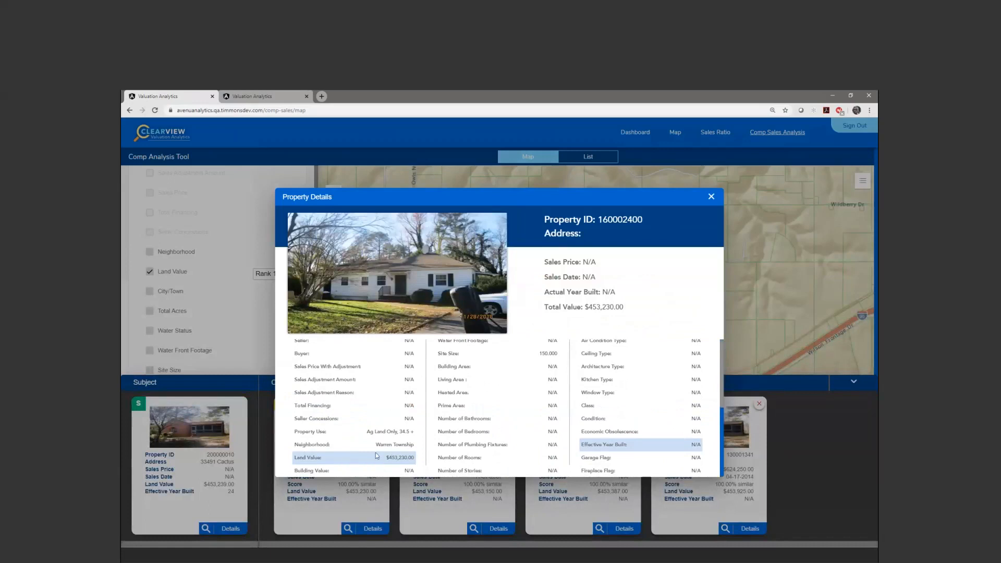
click(712, 197)
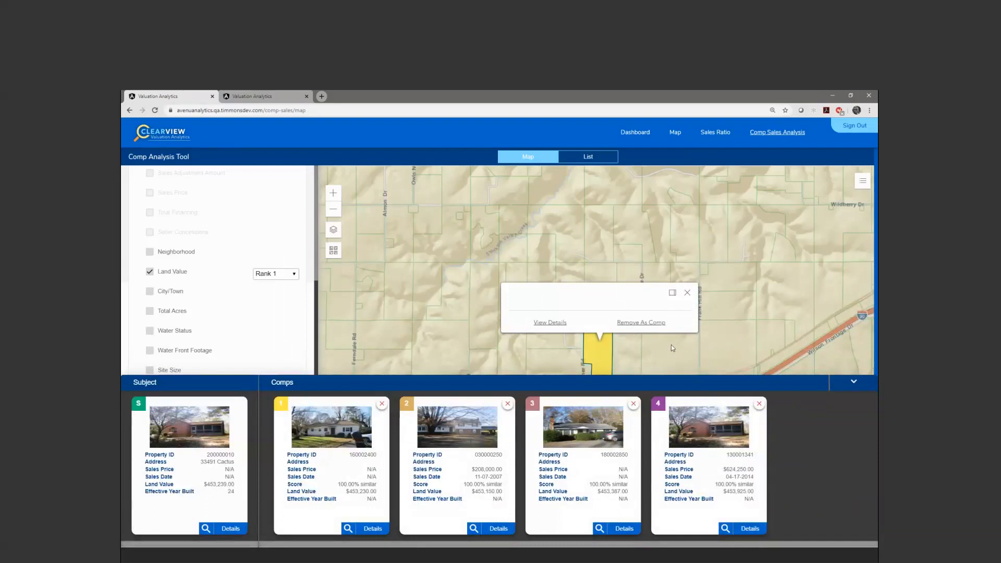
- Remove the first comp's parcel from the comps using its map pop-up and collapse the comps display
click(650, 323)
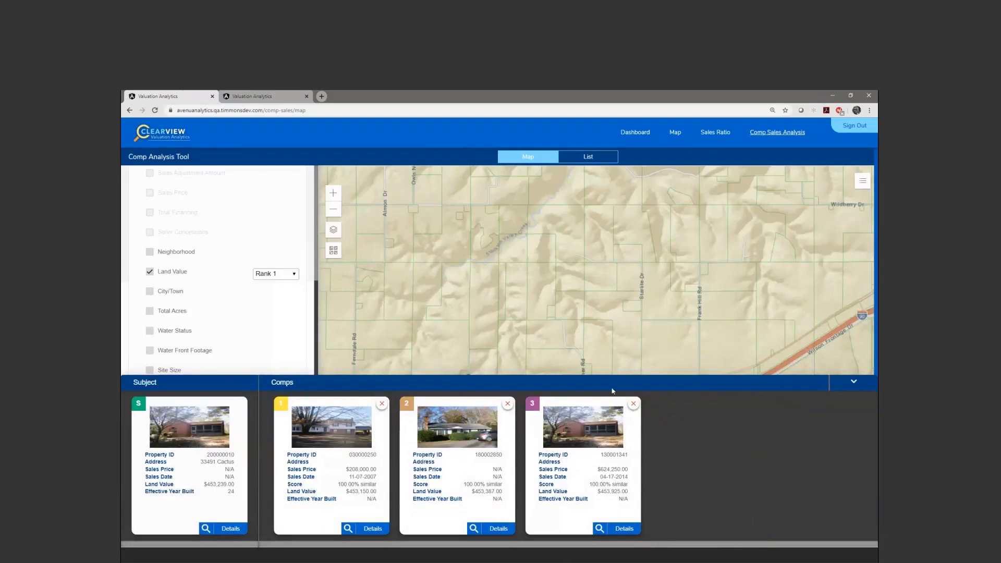
click(853, 382)
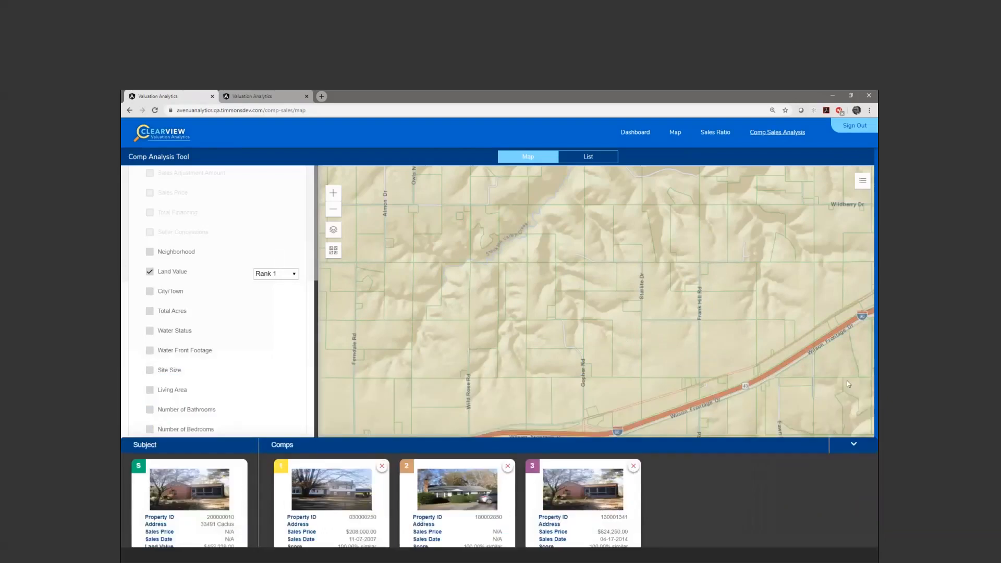
- Go to the Map page's thematic mapping, browse the available themes, and apply the Neighborhood theme to the map
click(674, 134)
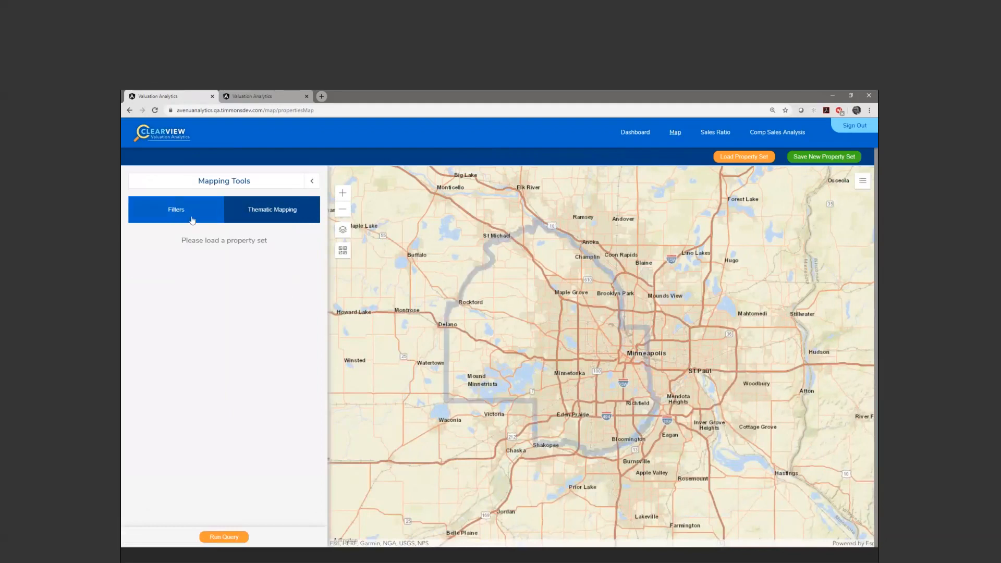
click(278, 211)
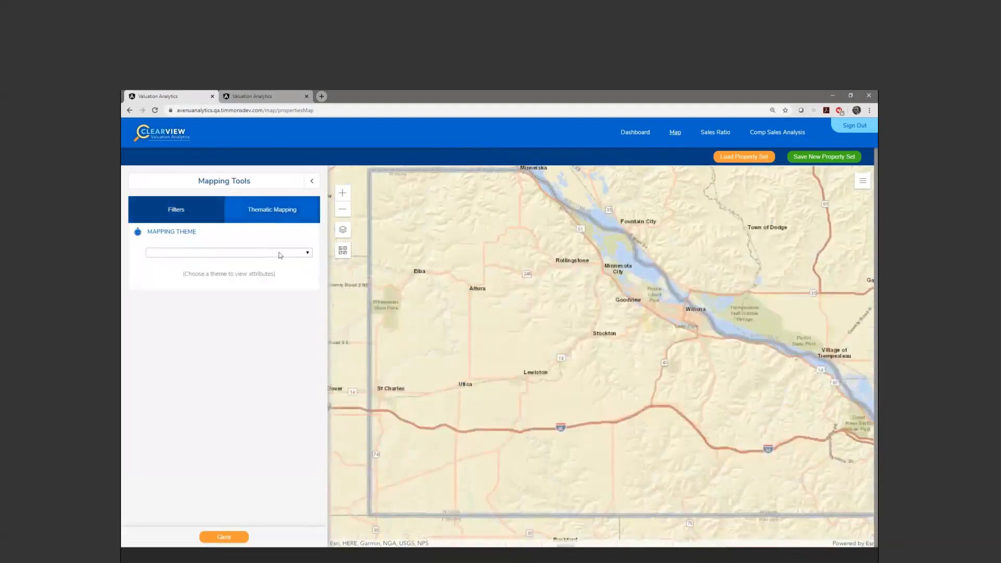
click(308, 253)
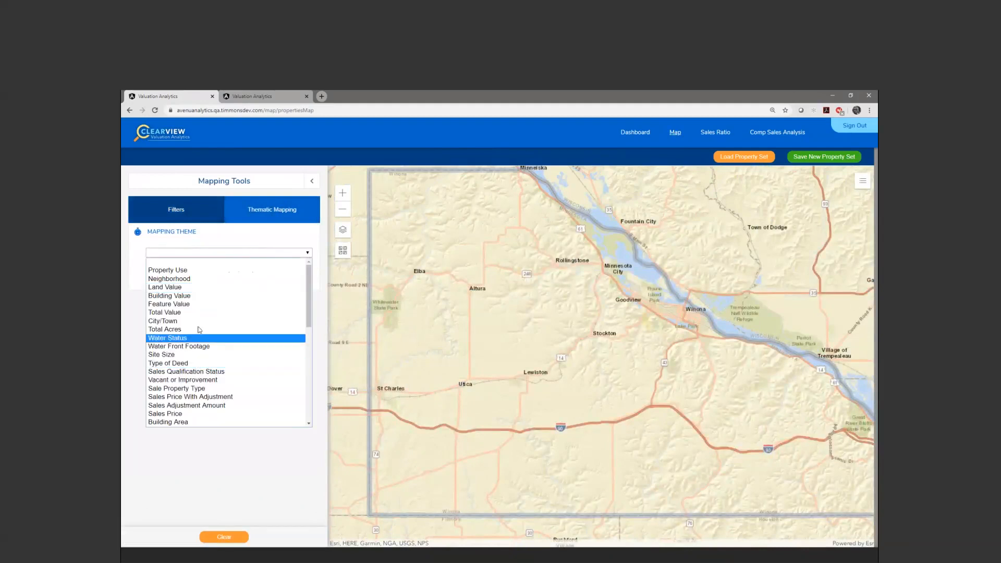
scroll(201, 363, down, 5)
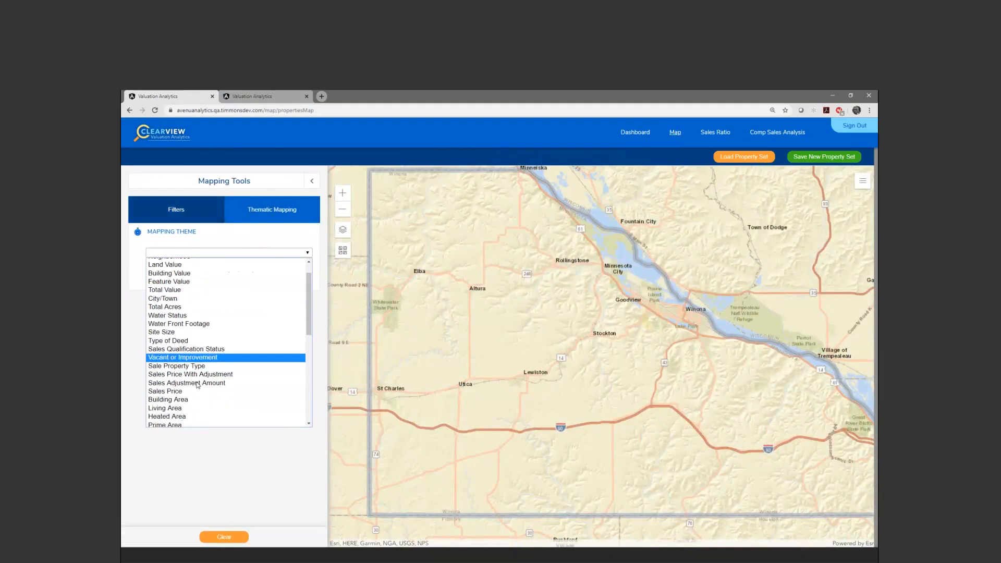
scroll(196, 348, down, 3)
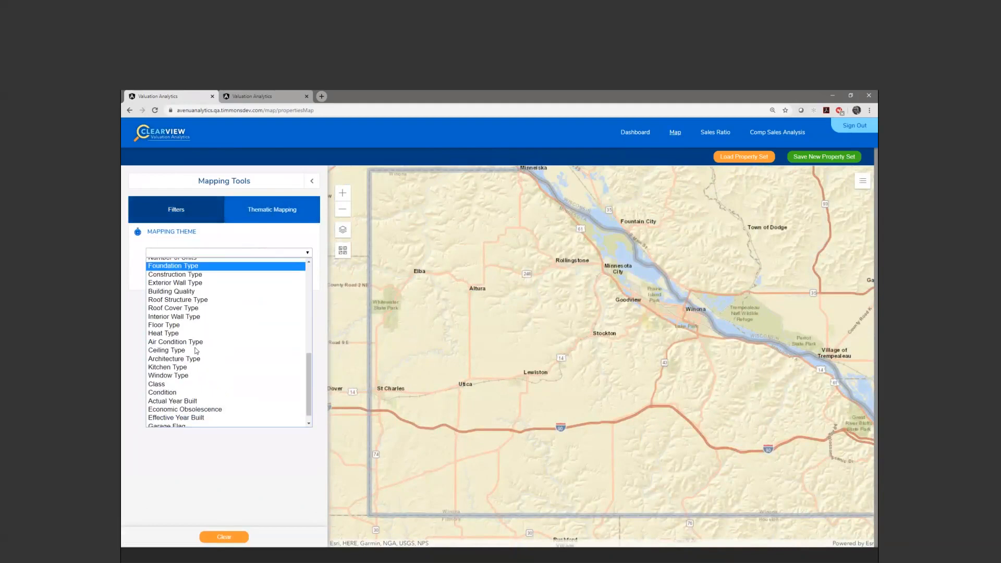
scroll(196, 351, up, 8)
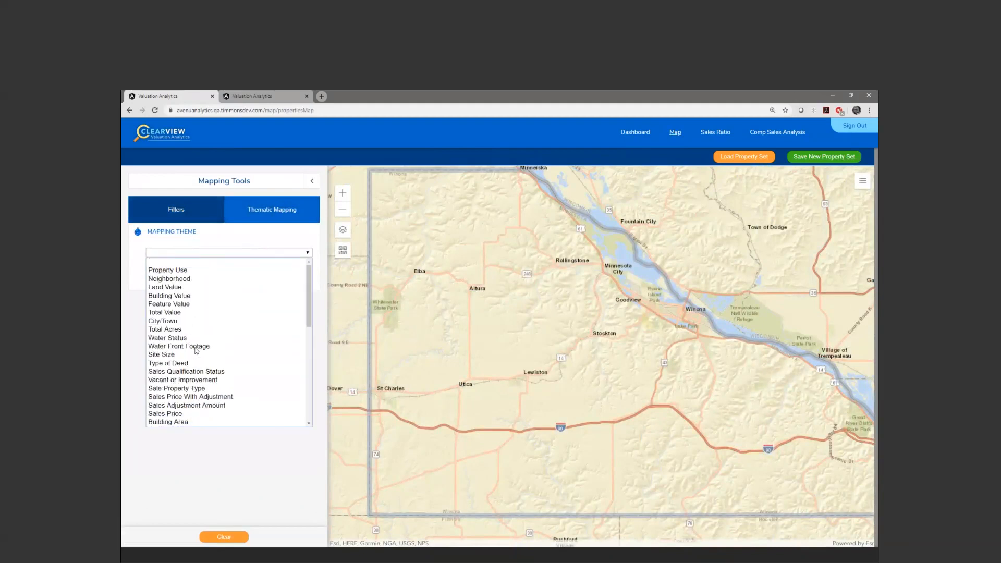
click(206, 280)
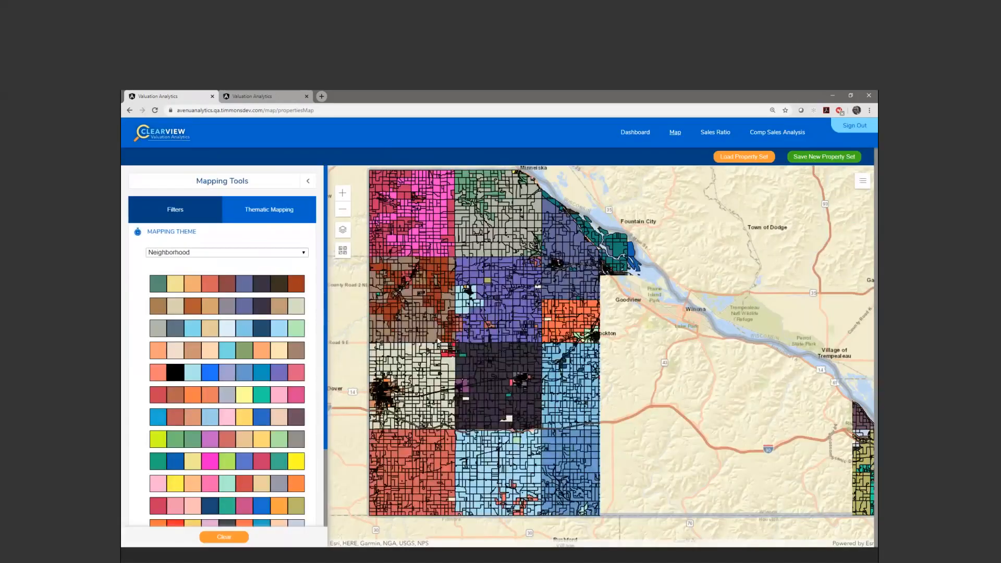
- Examine the neighborhood colors of the parcels in and around Lewiston on the map
scroll(567, 372, up, 1)
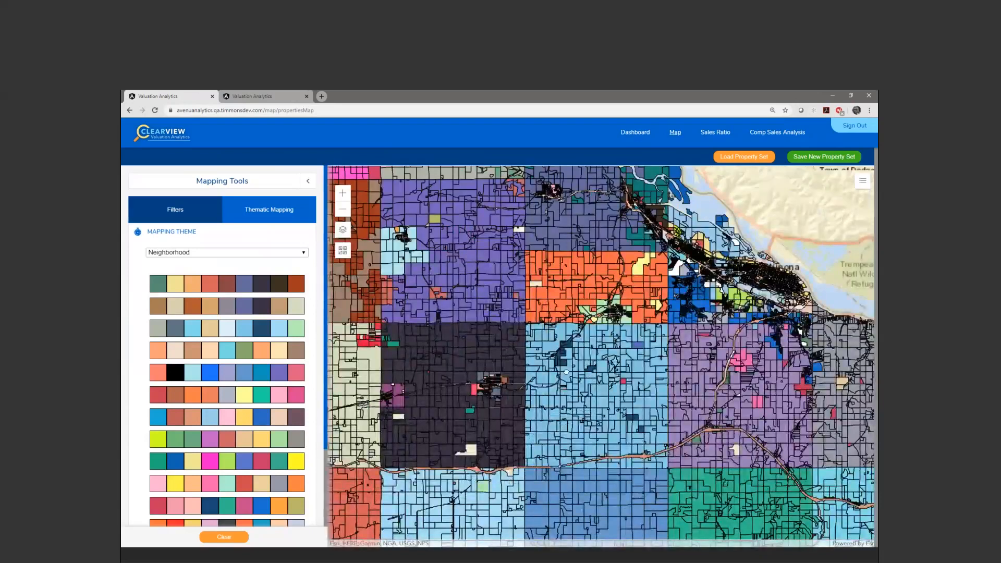
scroll(566, 372, up, 1)
scroll(482, 391, up, 4)
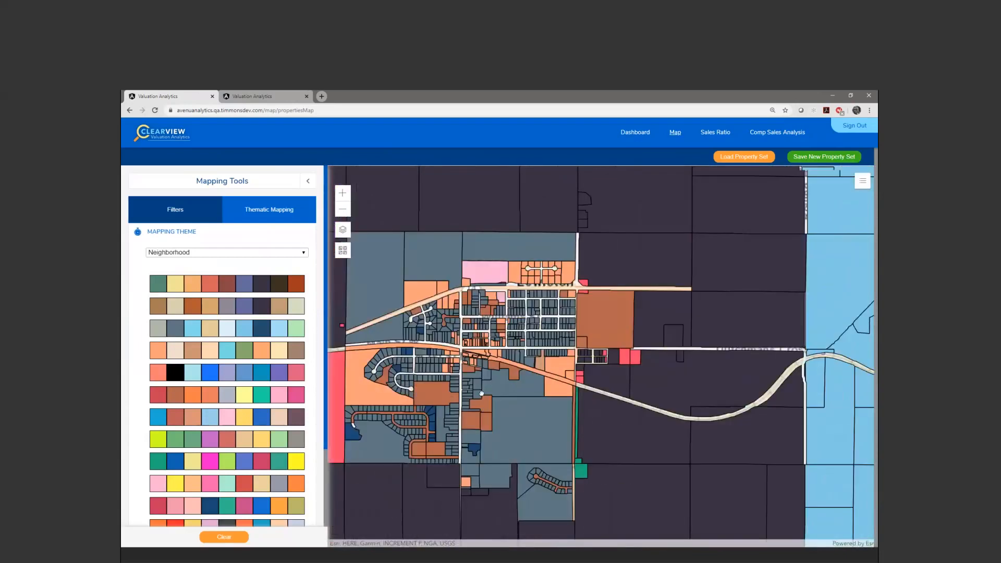
drag(482, 394, 620, 359)
scroll(621, 364, up, 3)
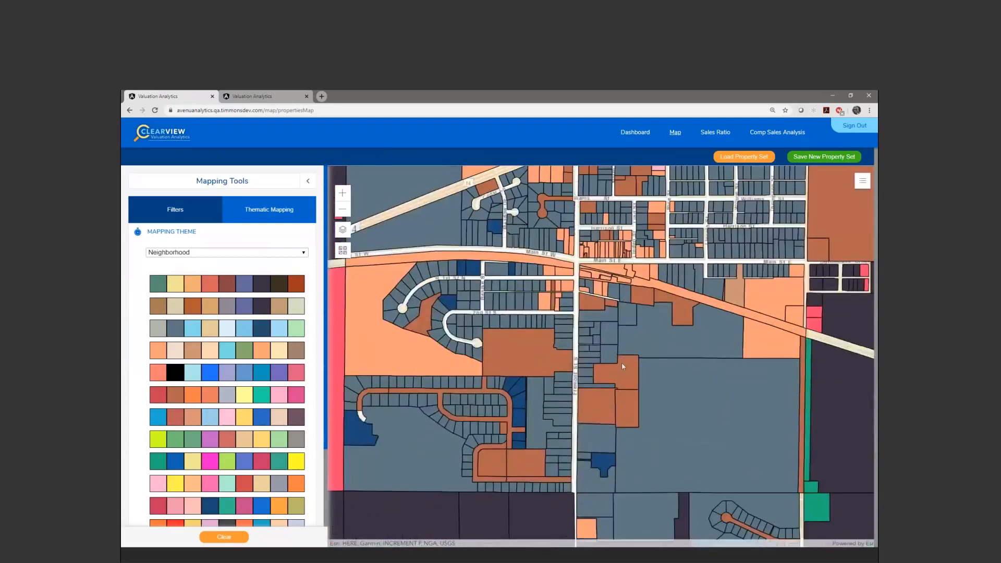
- Show the Neighborhood theme legend and review its color entries alongside the Lewiston parcels
scroll(622, 362, down, 3)
click(862, 180)
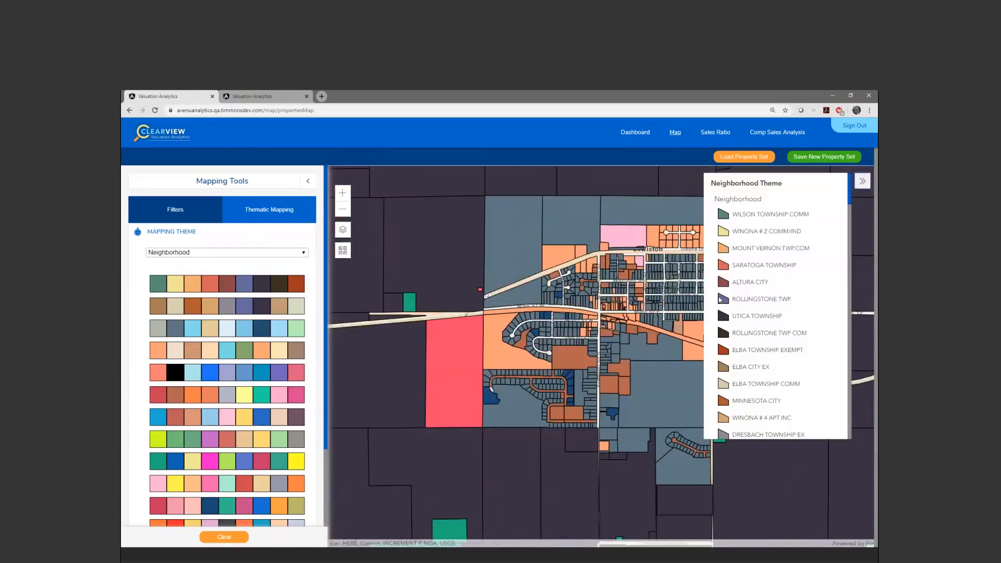
scroll(784, 336, down, 3)
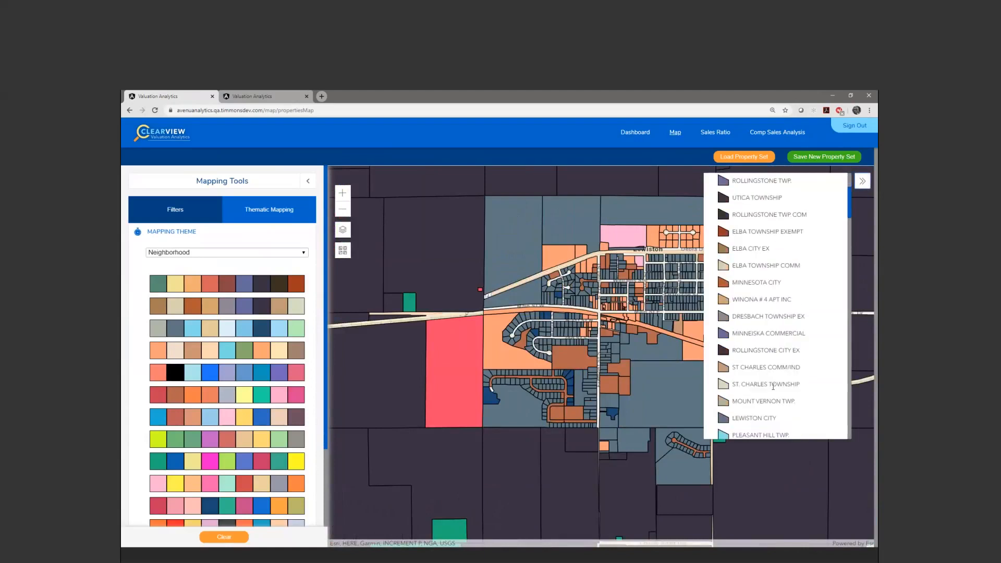
scroll(773, 386, down, 1)
drag(604, 389, 550, 389)
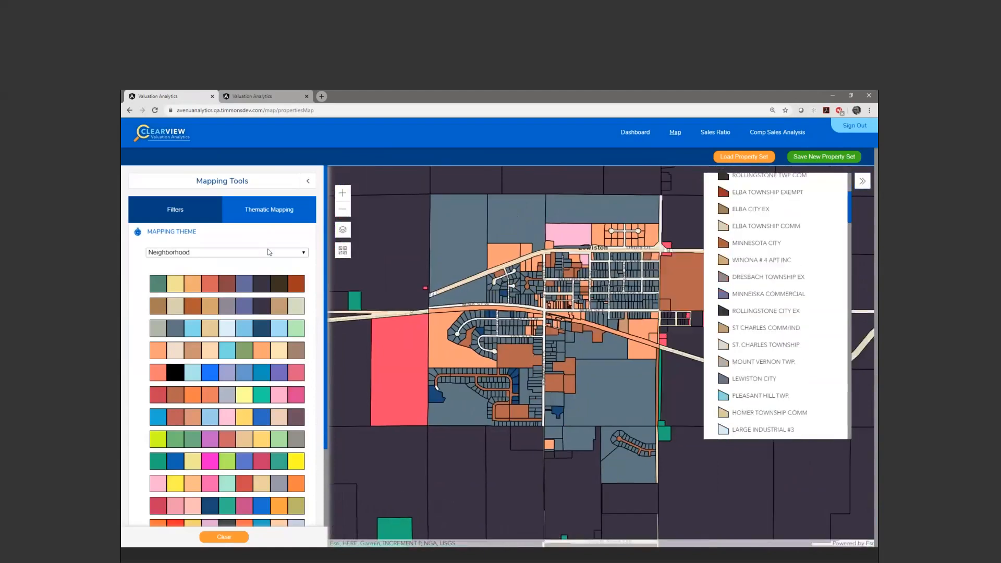
- Review the other mapping theme choices and close the list without choosing a new theme
click(291, 255)
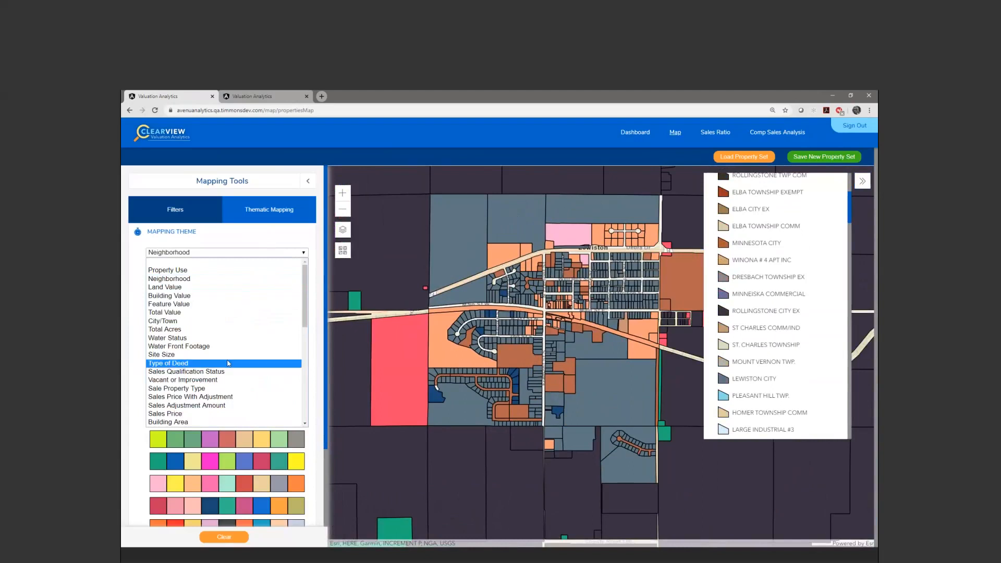
scroll(227, 334, down, 3)
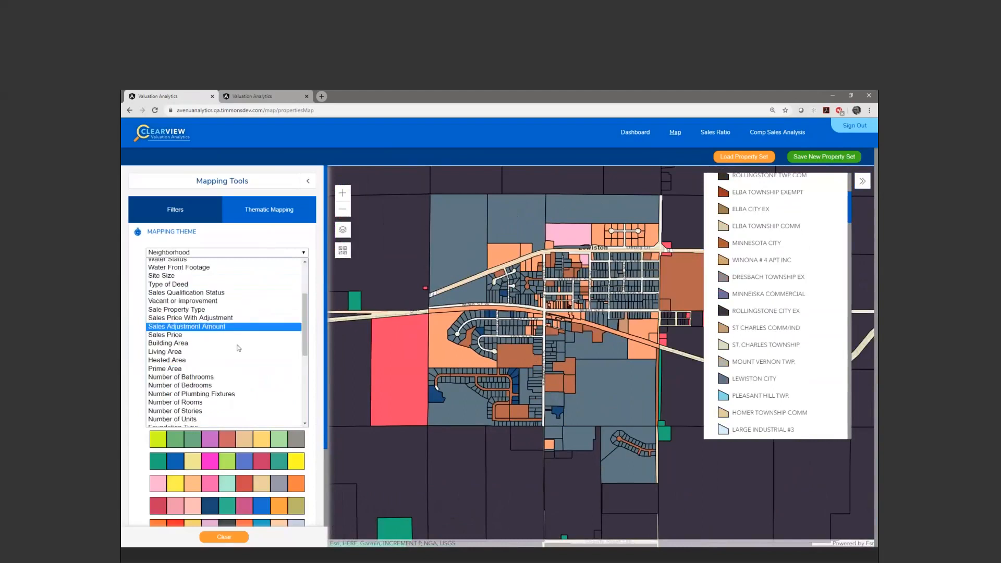
scroll(229, 342, down, 3)
scroll(242, 352, up, 6)
click(307, 241)
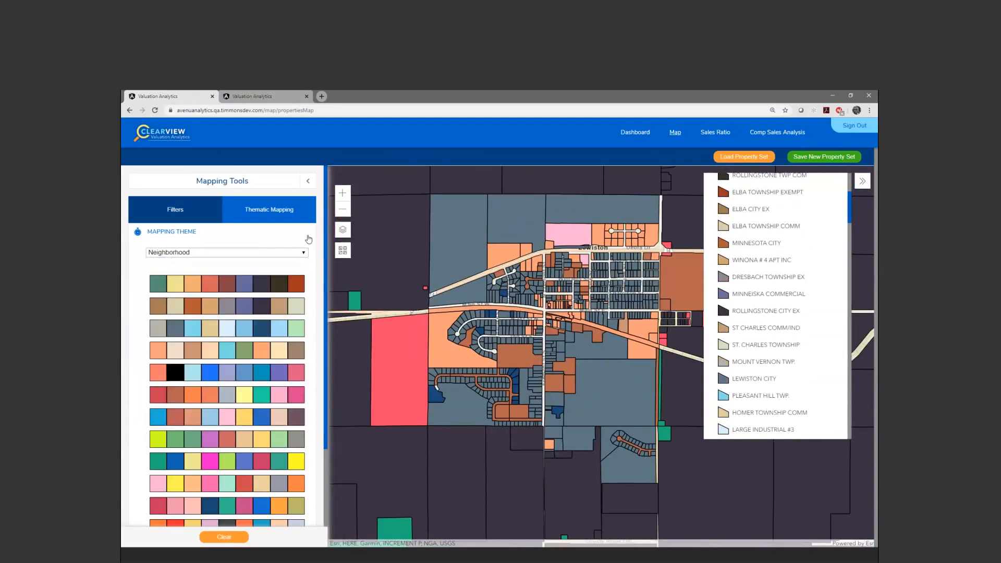